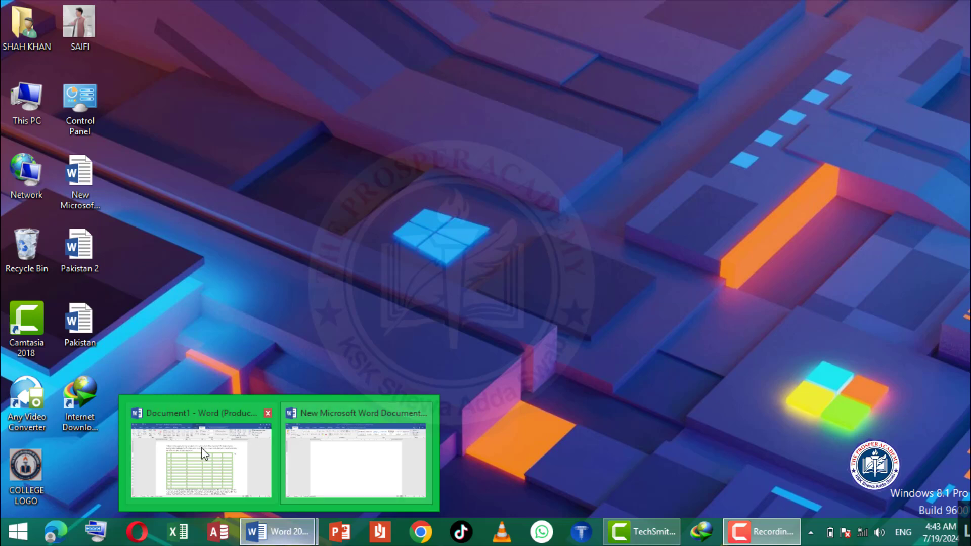
- Switch to the Word document with the green table and select the third cell of the table's first row
click(201, 448)
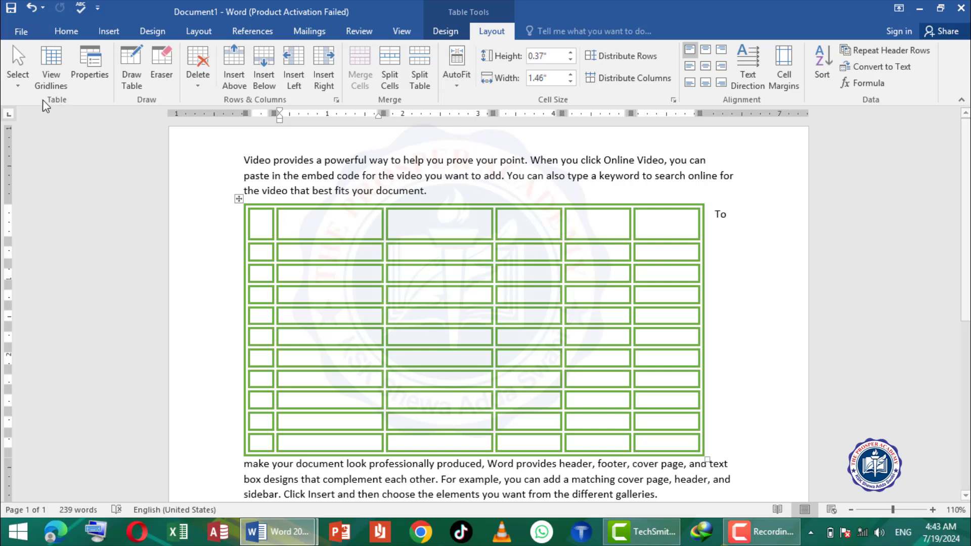
click(18, 78)
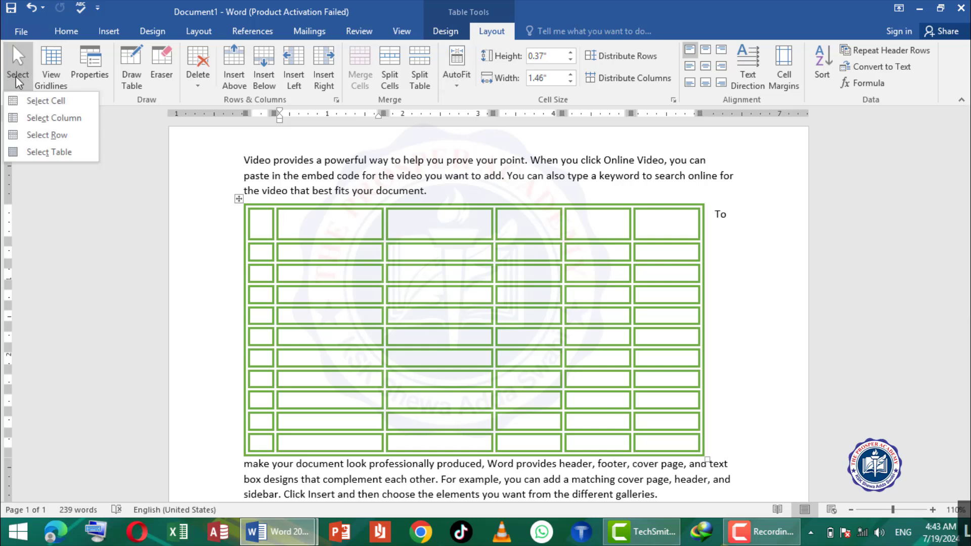
click(284, 219)
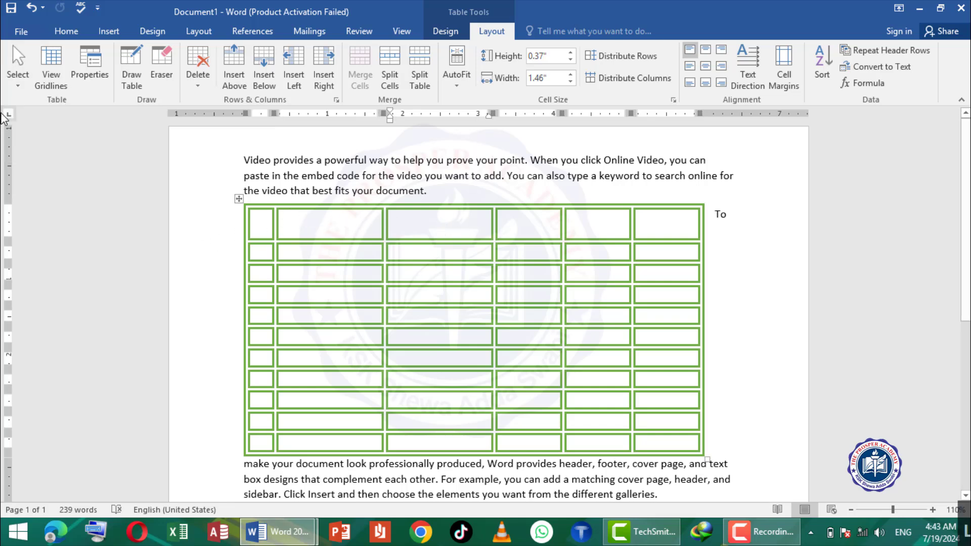
click(17, 78)
click(41, 96)
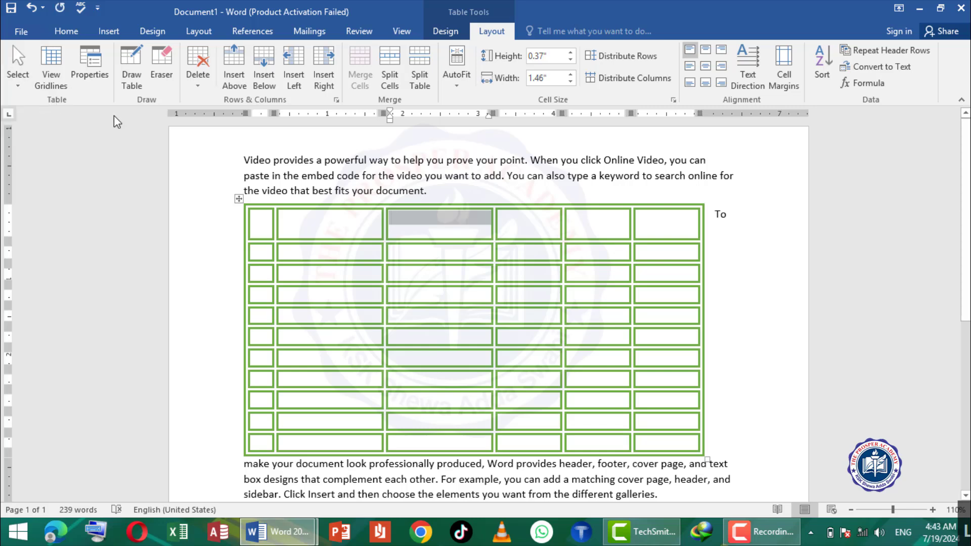
- Select the table's third column, and after it the table's first row
click(408, 237)
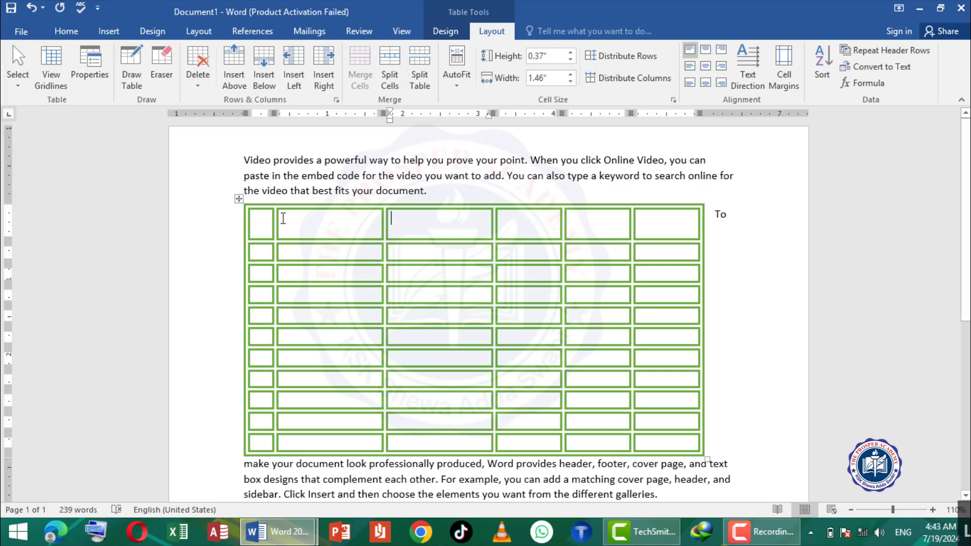
click(16, 82)
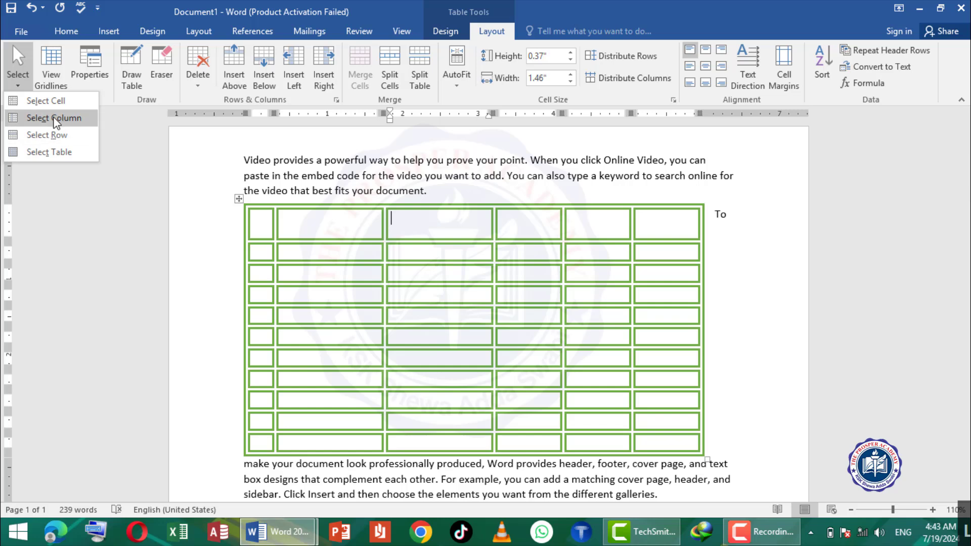
click(48, 118)
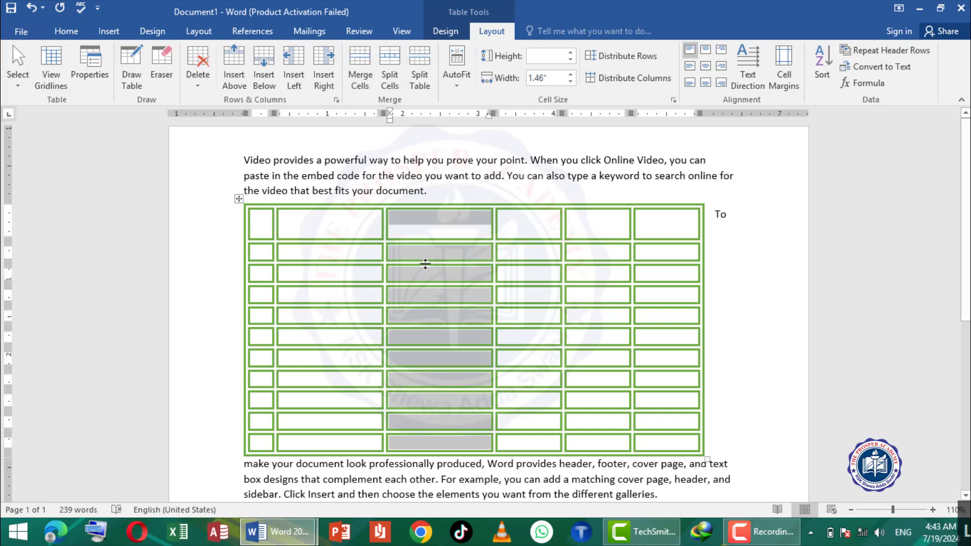
click(304, 230)
click(16, 81)
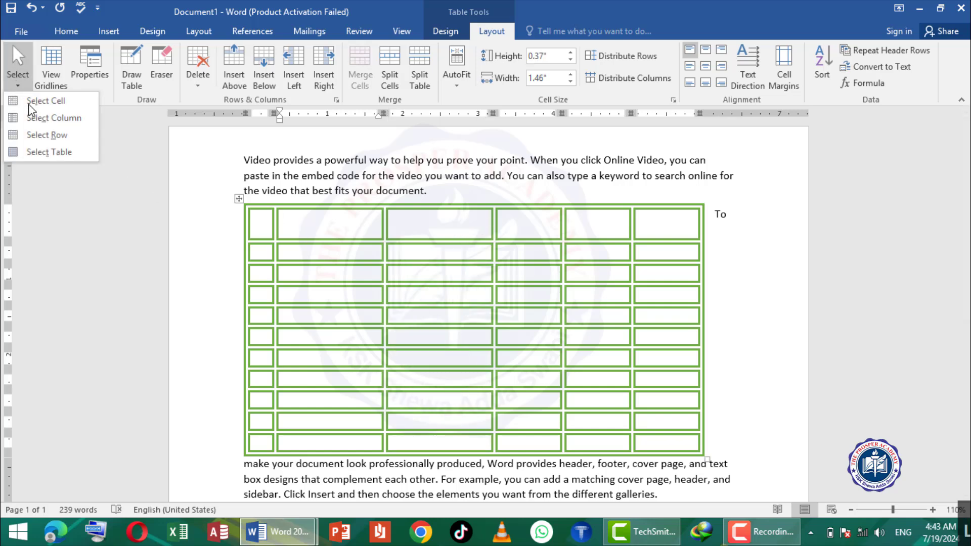
click(41, 135)
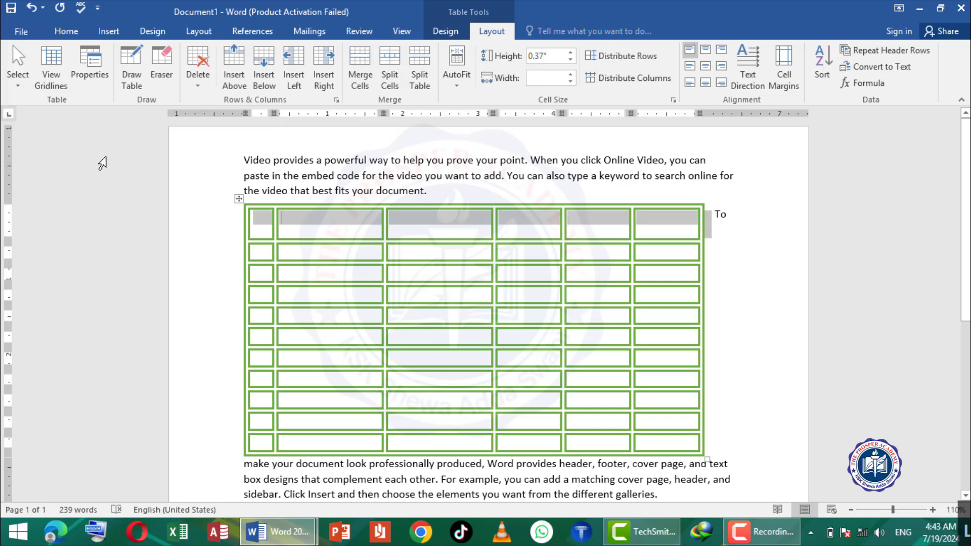
- Select the entire table from a cell in its first row, and clear the selection
click(336, 229)
click(18, 81)
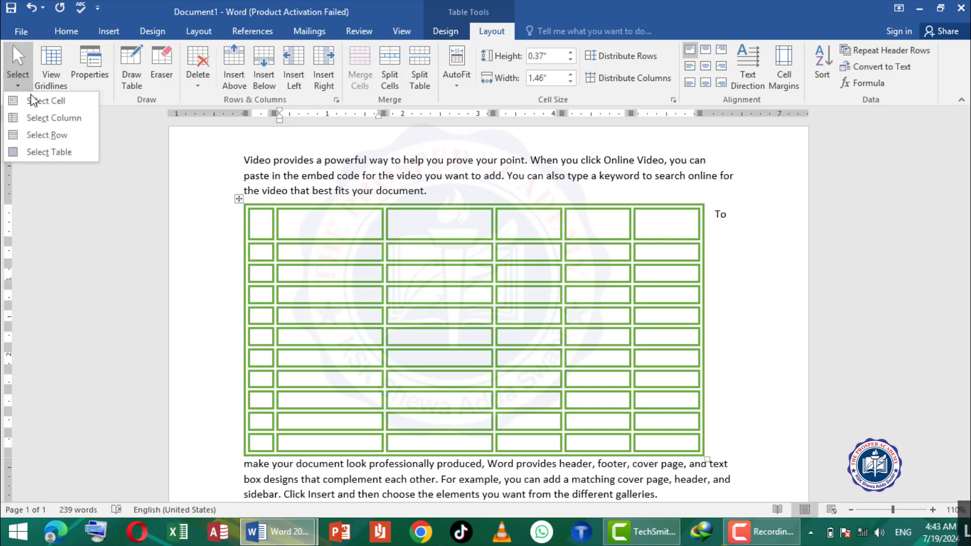
click(52, 157)
click(327, 233)
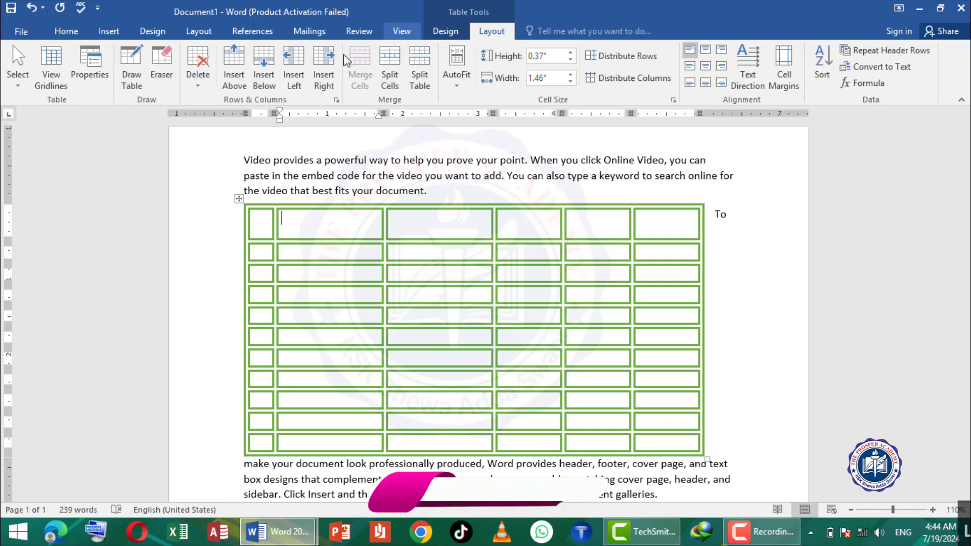
- Turn off the document's drawing gridlines and return to the table's layout tools
scroll(343, 54, up, 2)
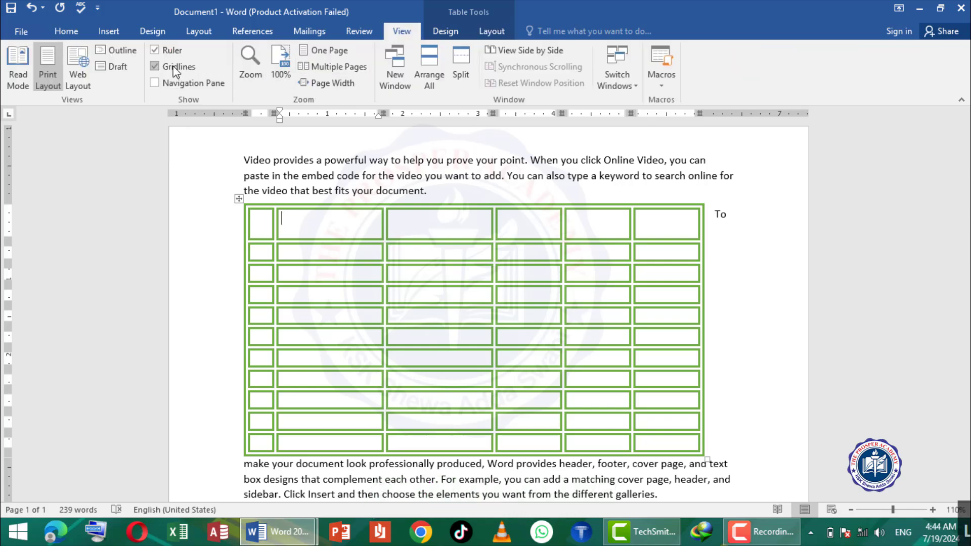
click(187, 69)
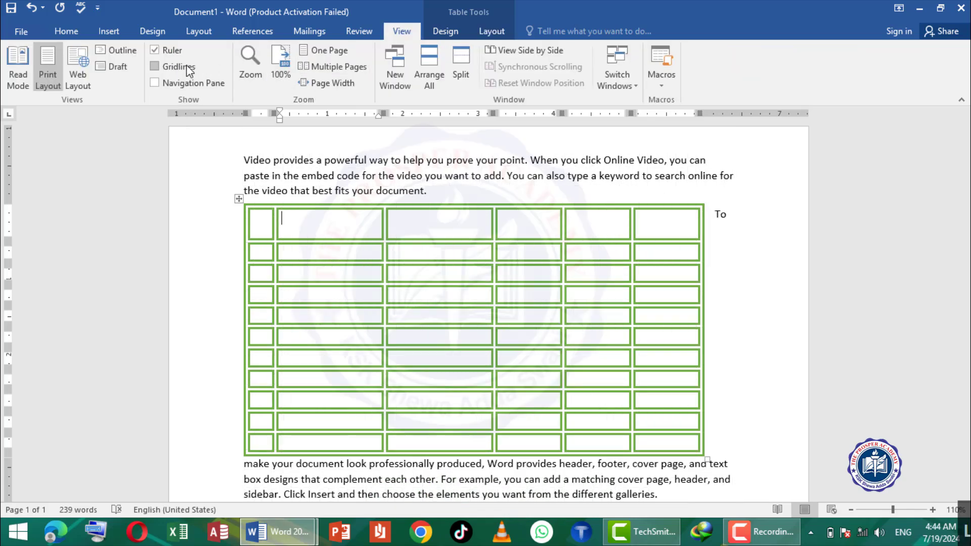
click(489, 32)
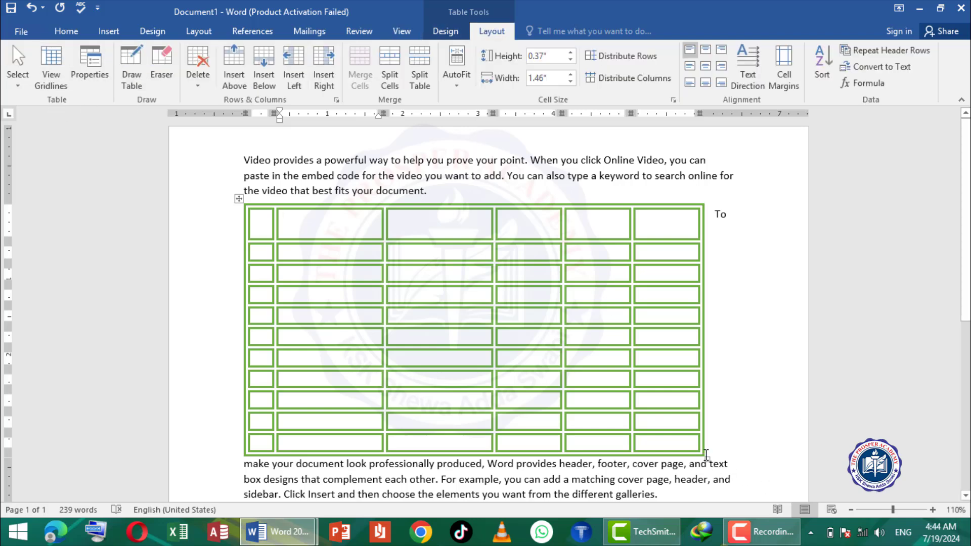
- Shrink the table to about 2.5 inches wide and set its text wrapping to None
drag(707, 455, 421, 314)
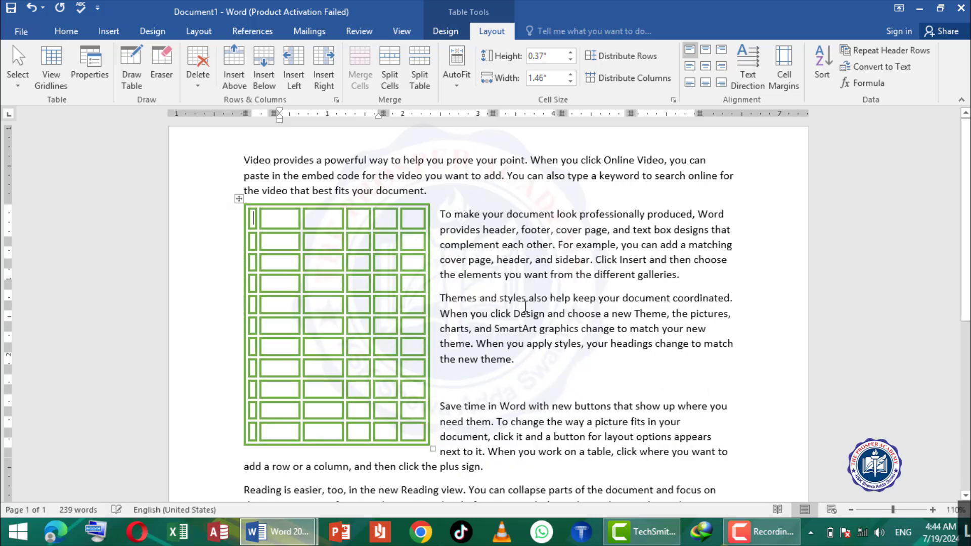
click(96, 67)
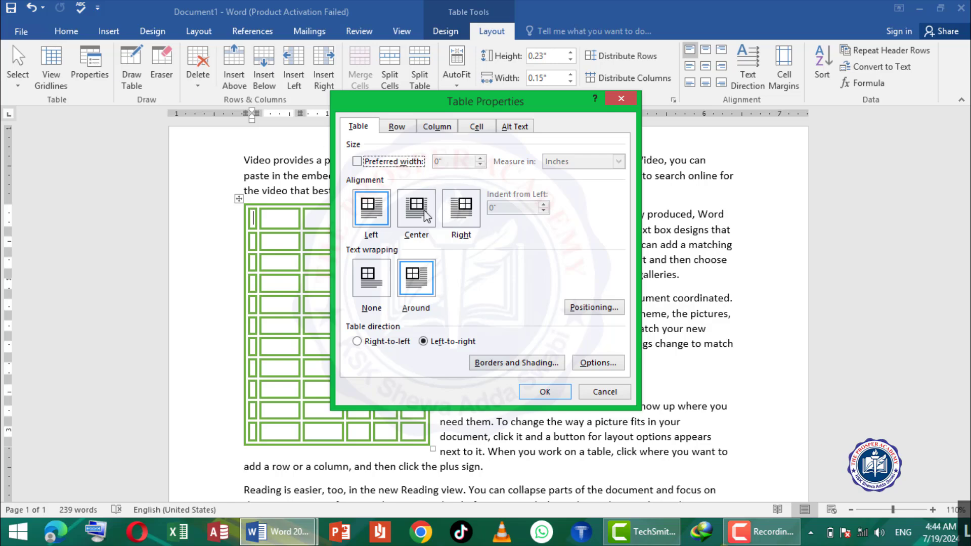
click(379, 279)
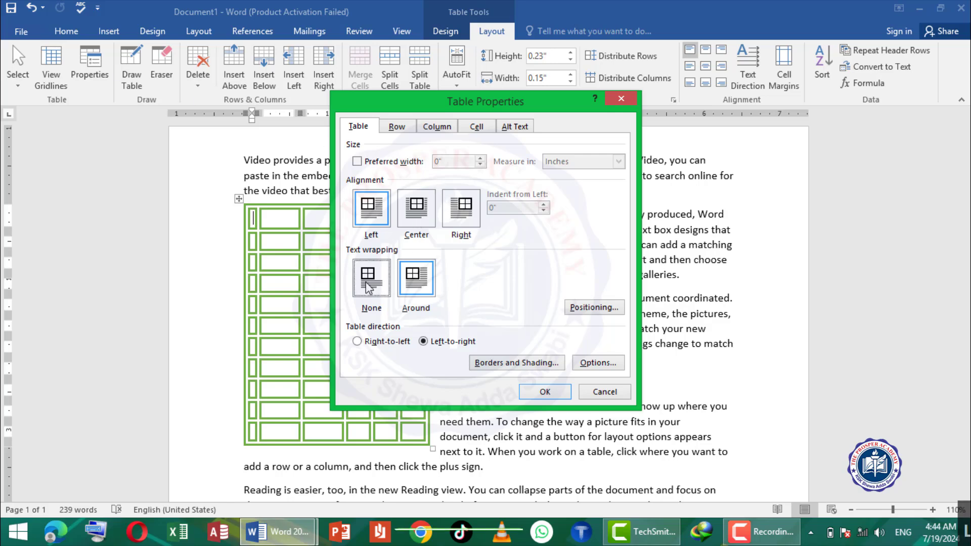
click(544, 392)
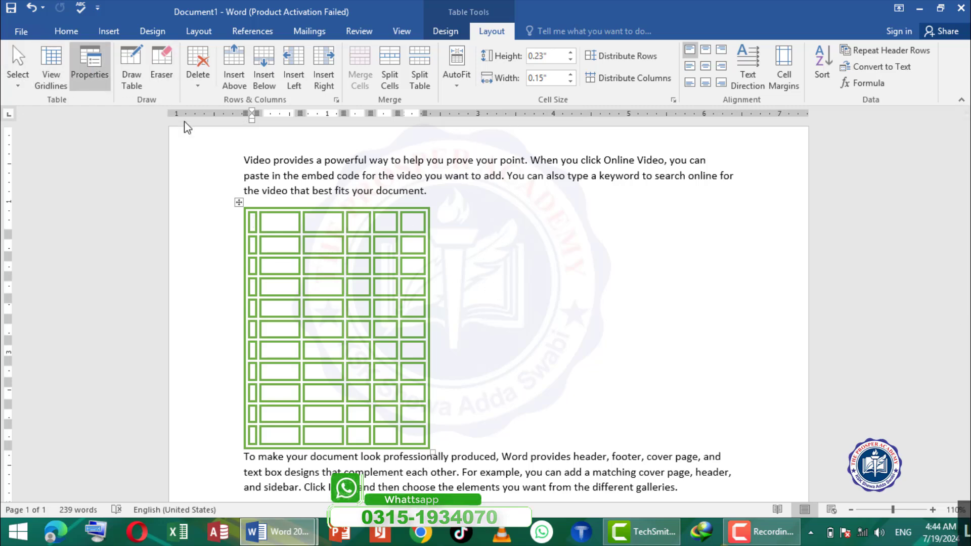
- Set the table's text wrapping to Around and its alignment to Center
click(89, 65)
click(416, 281)
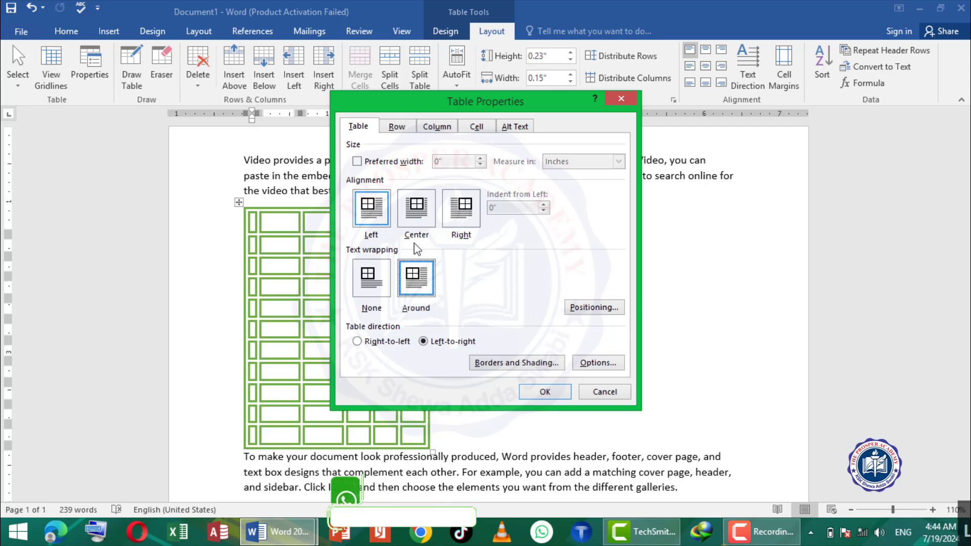
click(412, 207)
click(545, 392)
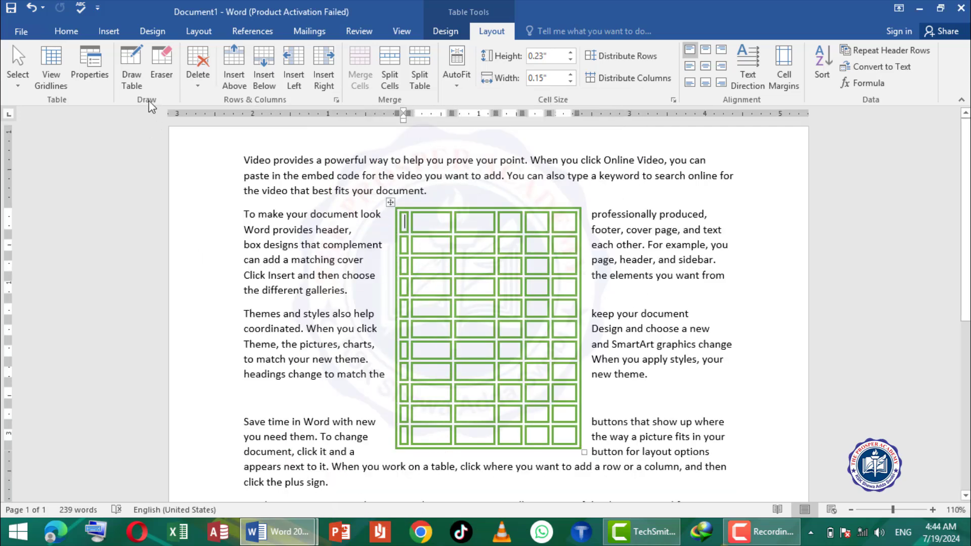
- Set the table's alignment to Right in its properties
click(84, 63)
click(461, 207)
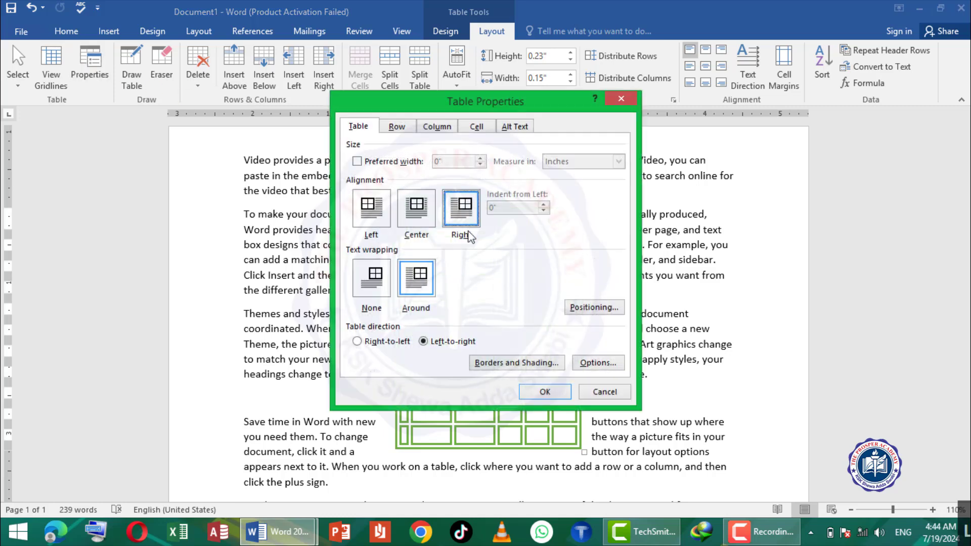
click(543, 392)
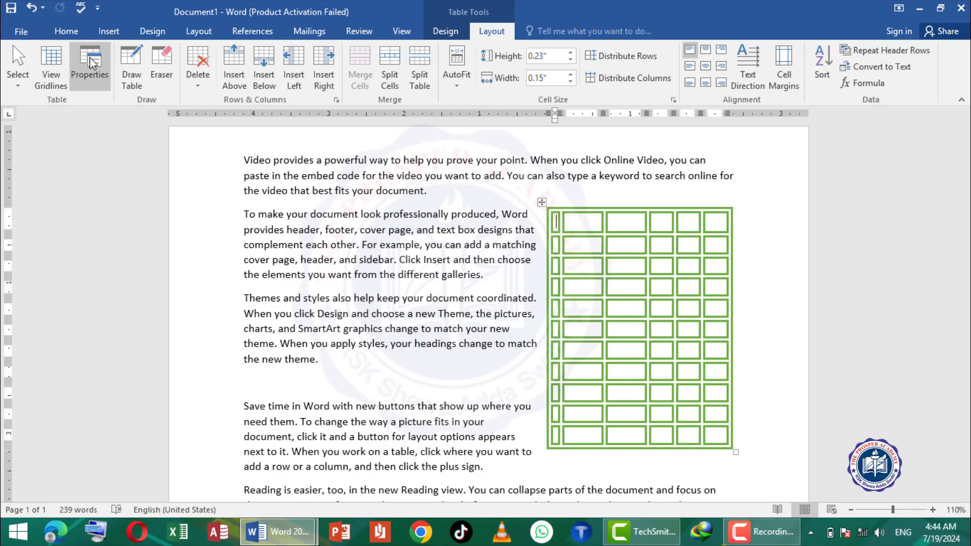
- Draw a single-cell table about 6.36 inches wide and 2.46 inches high below the last paragraph
click(132, 60)
scroll(248, 200, down, 3)
scroll(248, 200, down, 4)
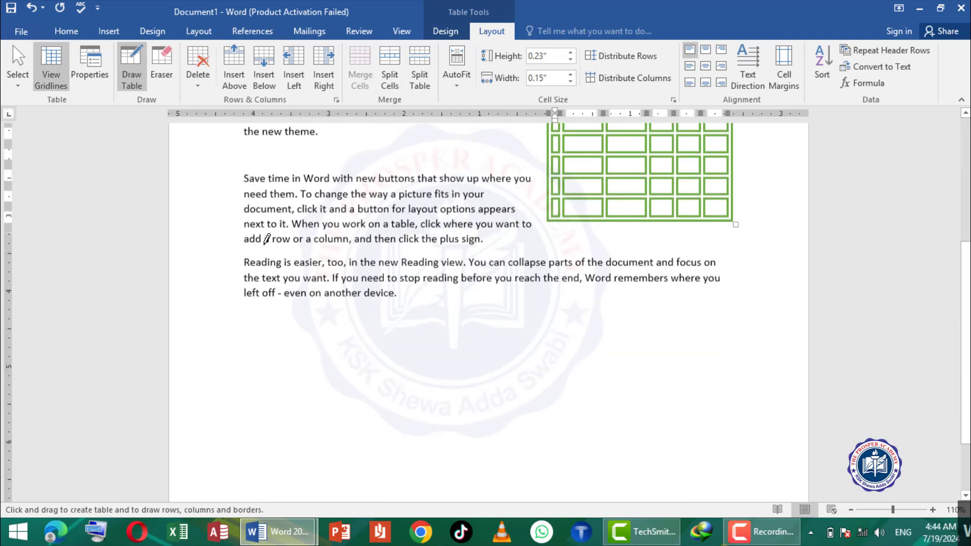
mouse_move(806, 404)
mouse_down()
mouse_move(730, 397)
mouse_move(725, 423)
mouse_up()
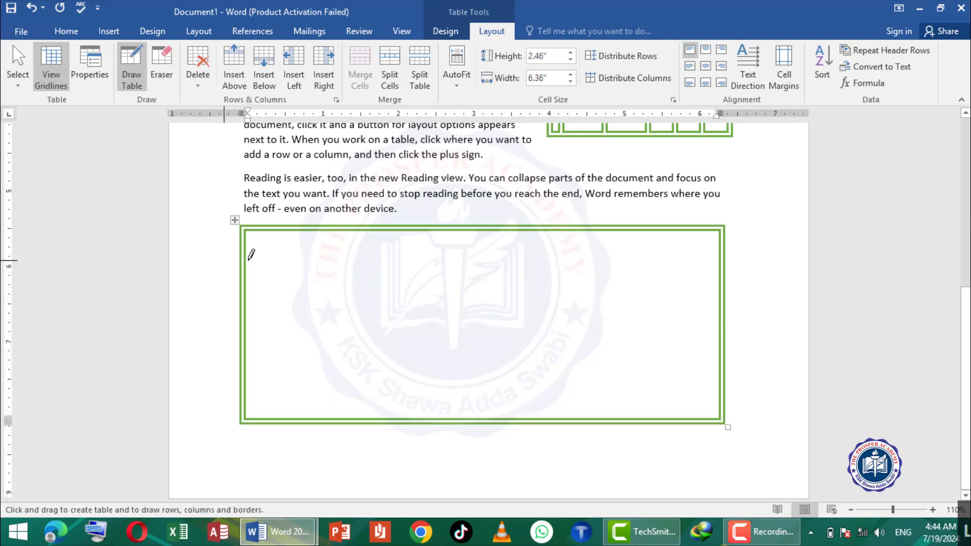
- Set the table border pen to the fine dashed line style with a ½ pt weight
click(445, 30)
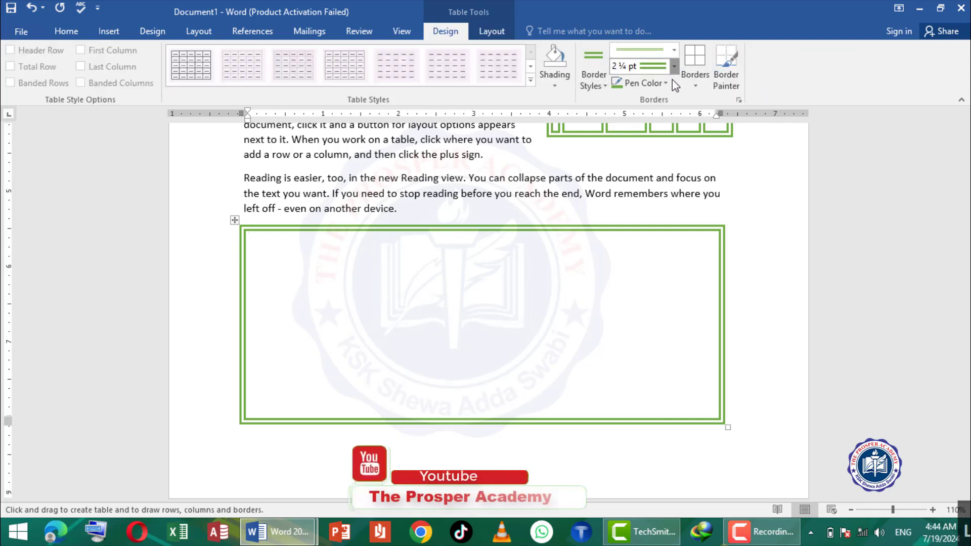
click(673, 66)
click(649, 142)
click(674, 50)
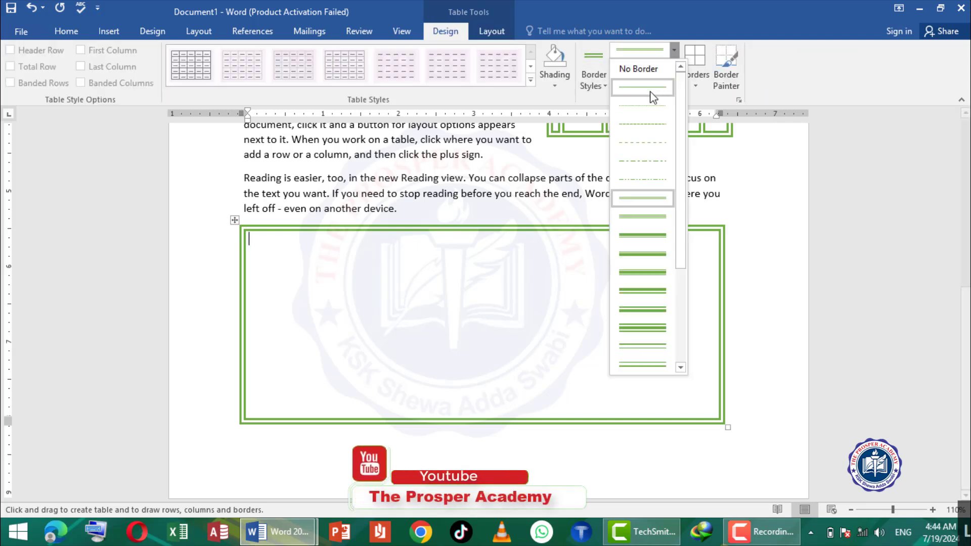
click(641, 123)
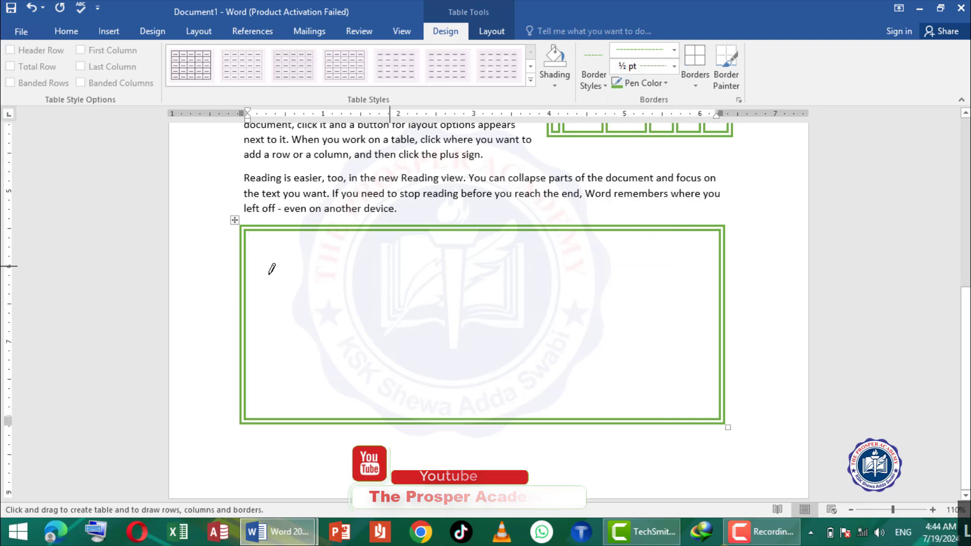
- Draw a narrow first column, a horizontal row divider and a vertical divider near the middle inside the new table
drag(273, 227, 275, 403)
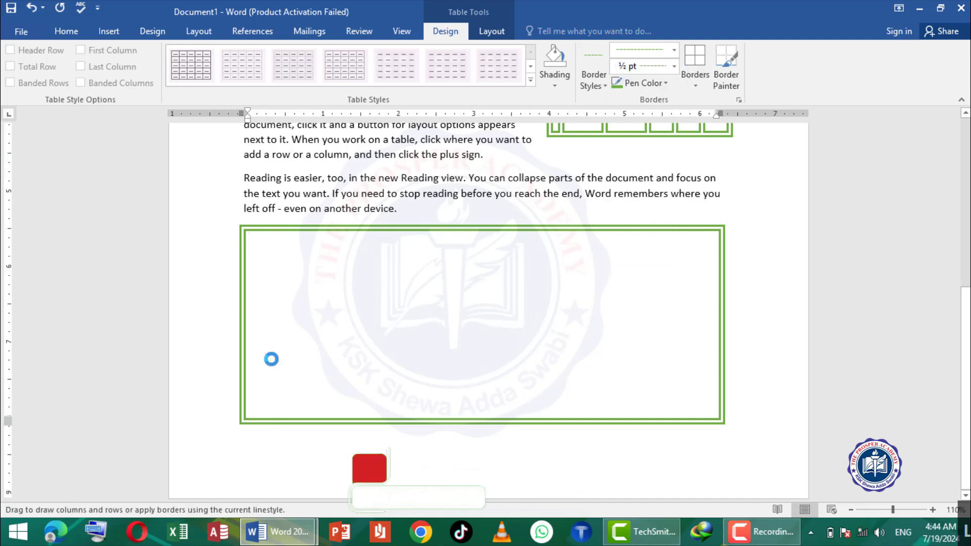
mouse_move(272, 289)
mouse_down()
mouse_move(819, 303)
mouse_move(732, 271)
mouse_up()
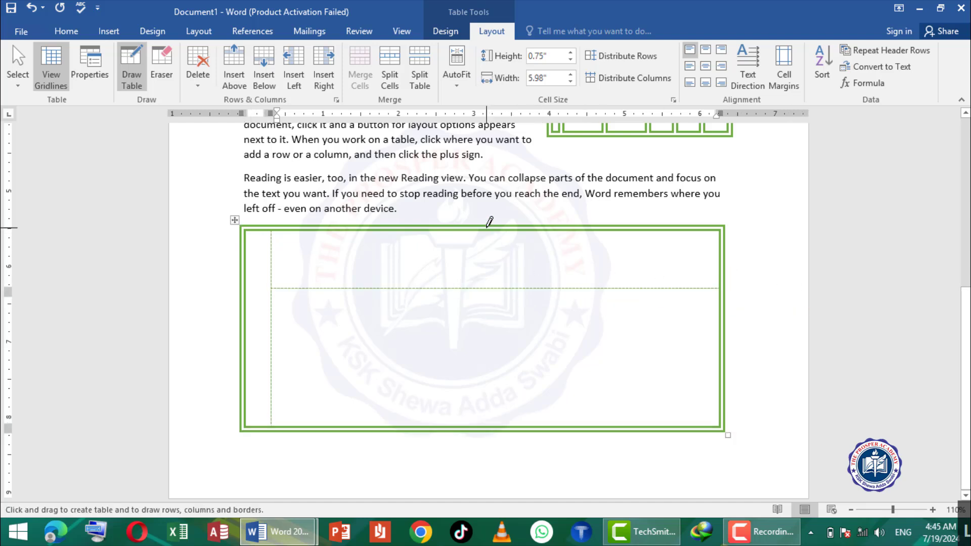
mouse_move(487, 227)
mouse_down()
mouse_move(474, 402)
mouse_move(481, 385)
mouse_up()
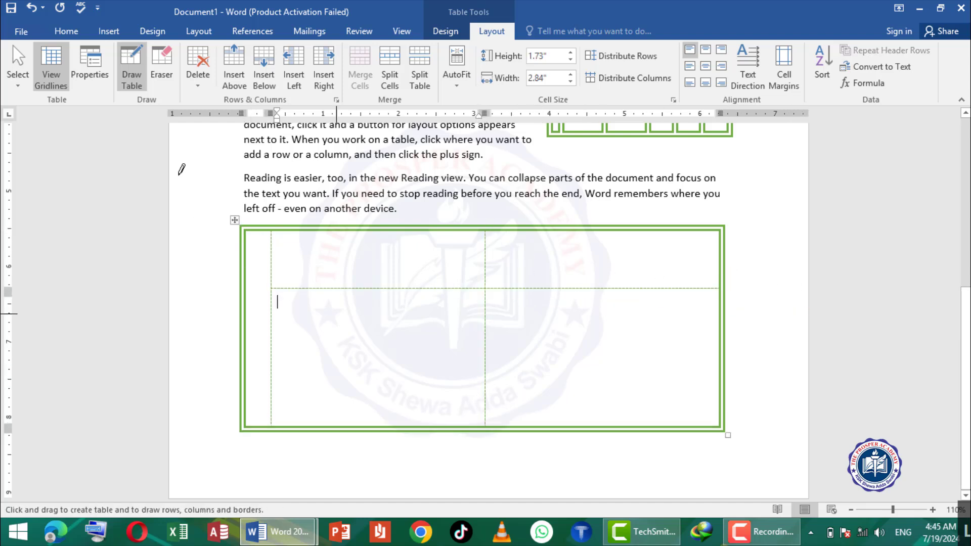
- Erase all the dashed partition lines inside the drawn table with the Eraser, leaving one large cell
click(164, 56)
mouse_move(453, 238)
mouse_down()
mouse_move(520, 260)
mouse_move(509, 332)
mouse_move(418, 341)
mouse_up()
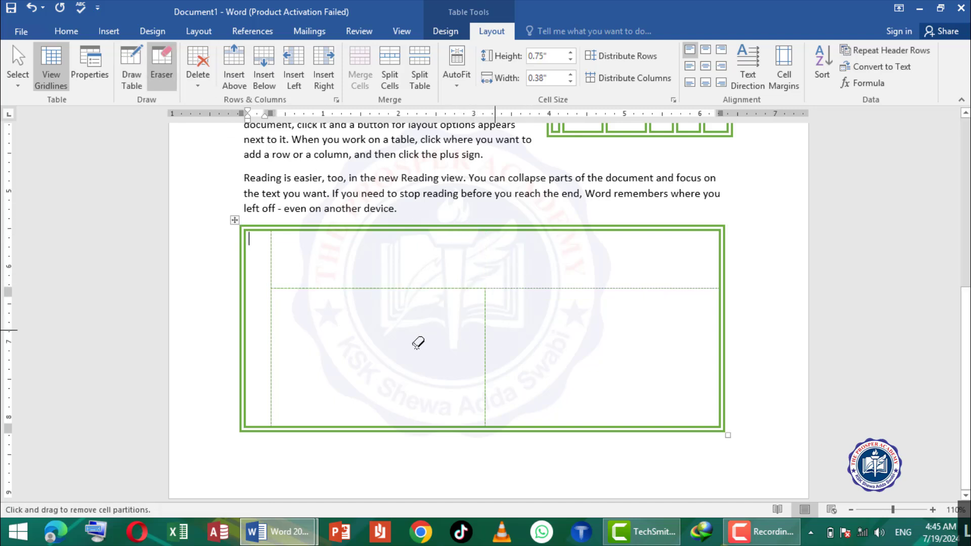
drag(435, 282, 442, 314)
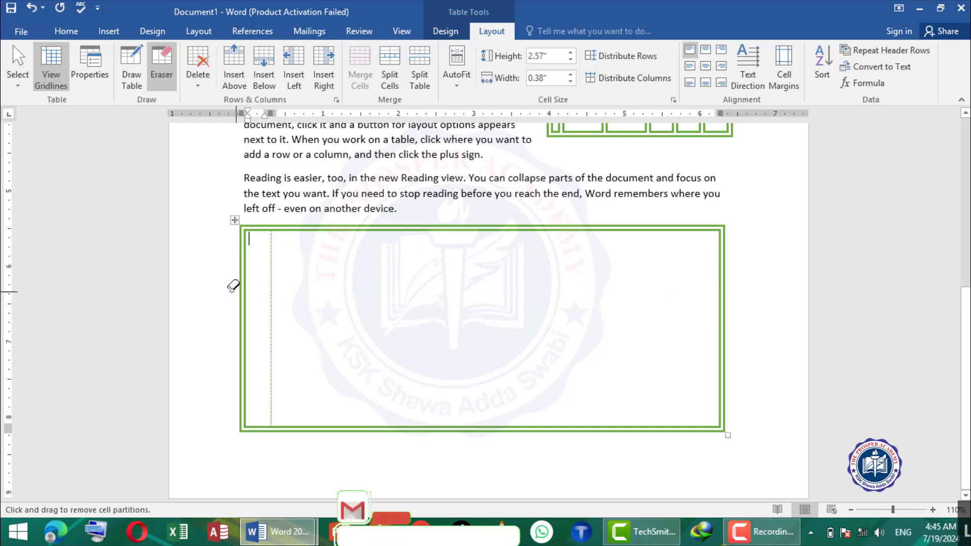
mouse_move(277, 278)
mouse_down()
mouse_move(297, 294)
mouse_move(258, 298)
mouse_move(271, 299)
mouse_up()
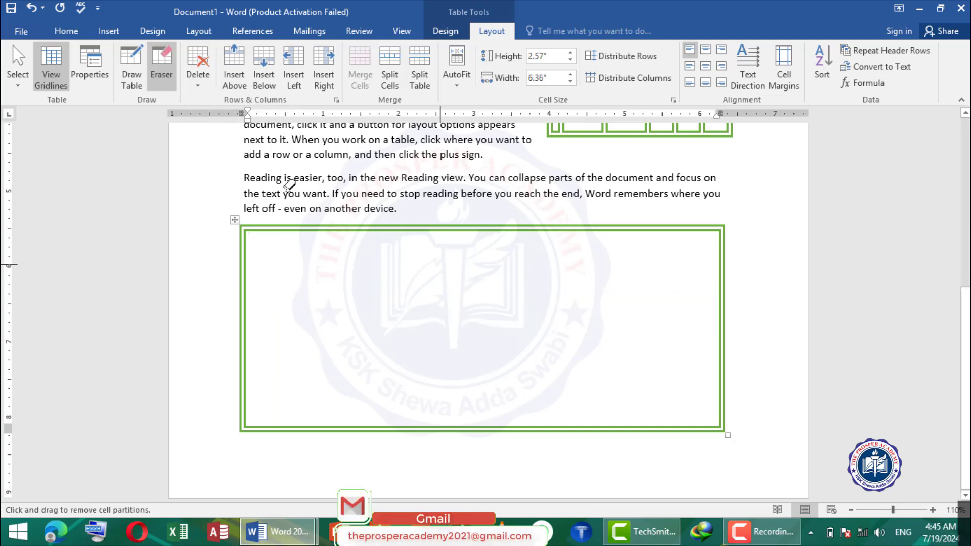
scroll(336, 245, up, 2)
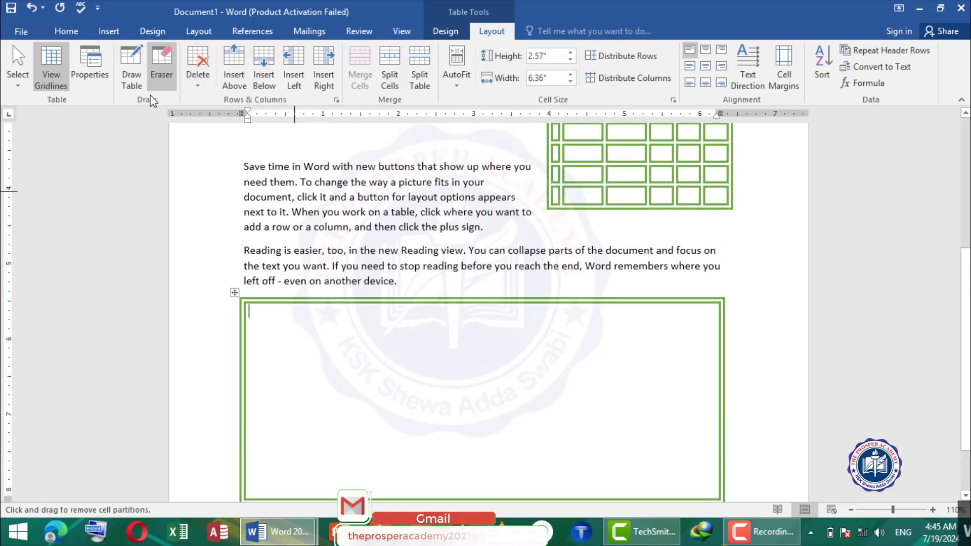
click(160, 58)
scroll(535, 235, up, 2)
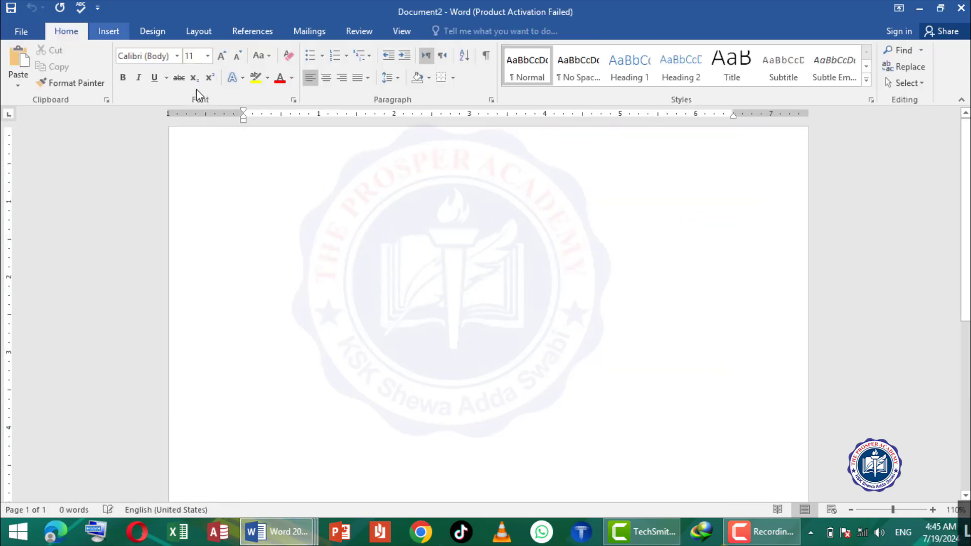
- Insert a six-by-six table and number its first column and first row from 1 to 6
click(94, 81)
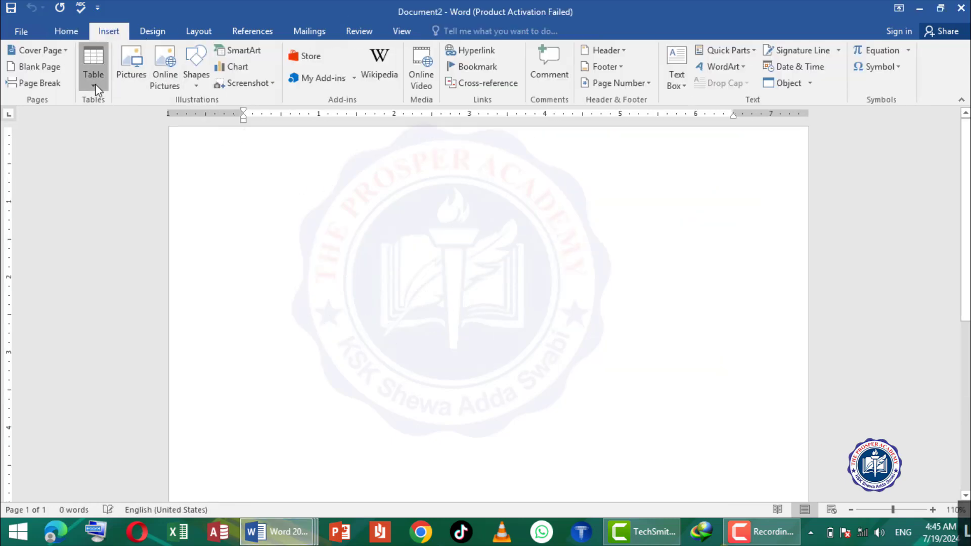
click(158, 186)
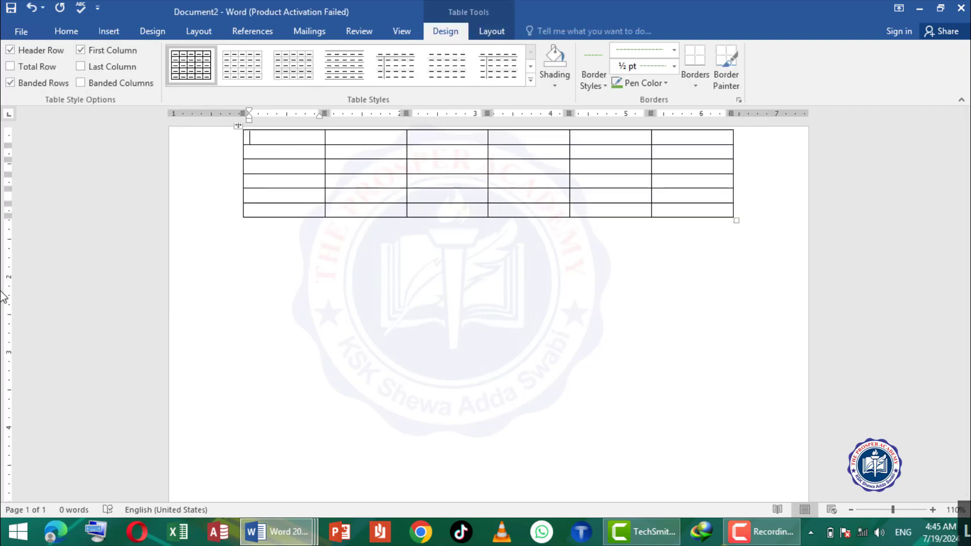
text(1)
key(Tab)
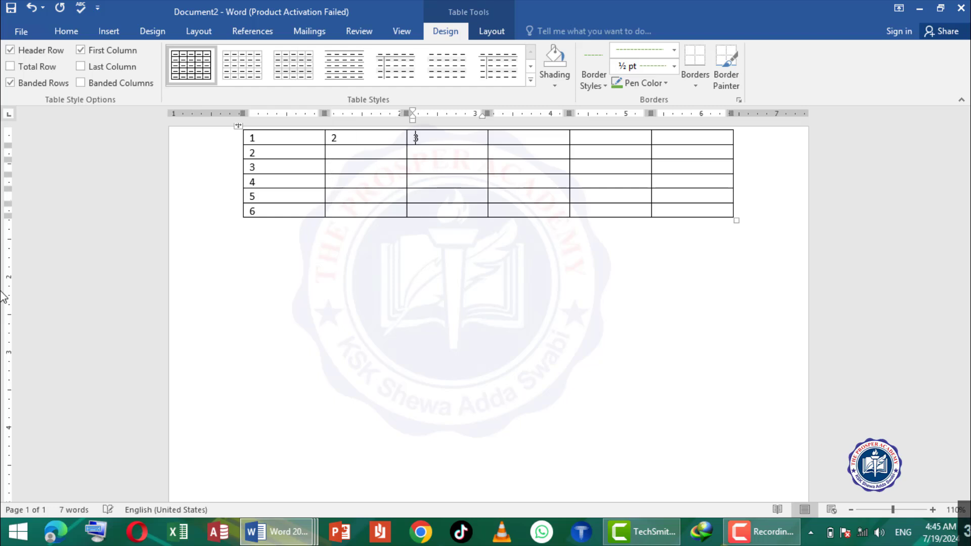
key(Tab)
text(5)
key(Tab)
text(5)
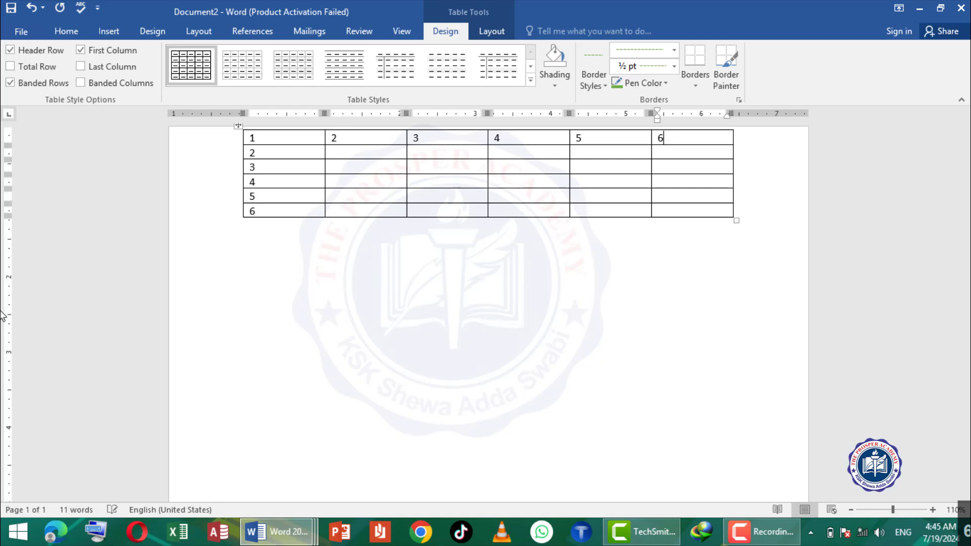
- Delete the table's first cell with the Shift cells left option, and undo the deletion
click(493, 33)
click(198, 81)
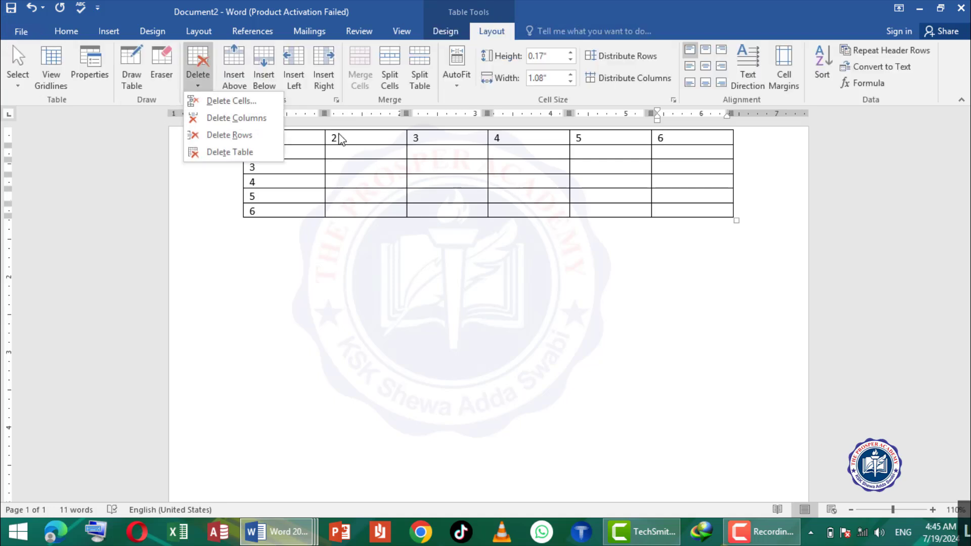
click(296, 146)
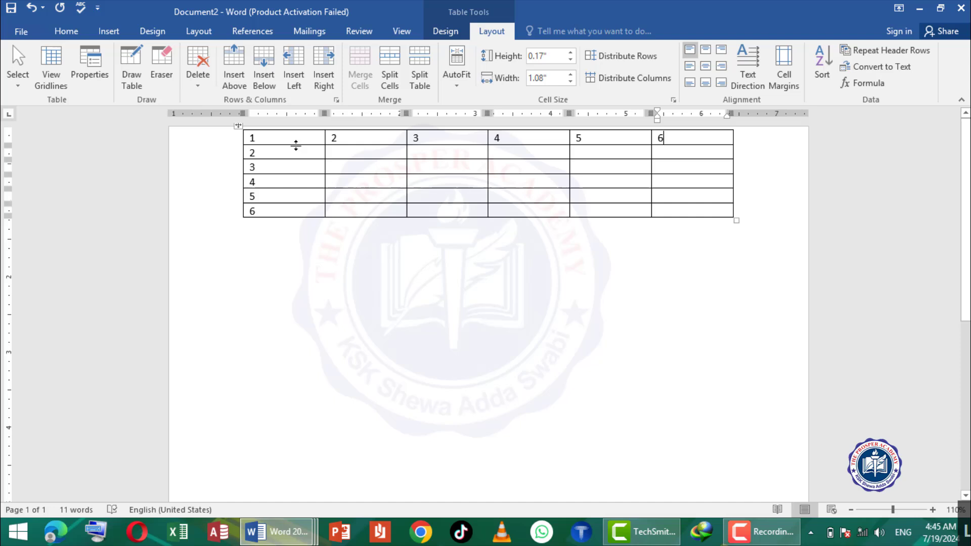
click(198, 76)
click(223, 102)
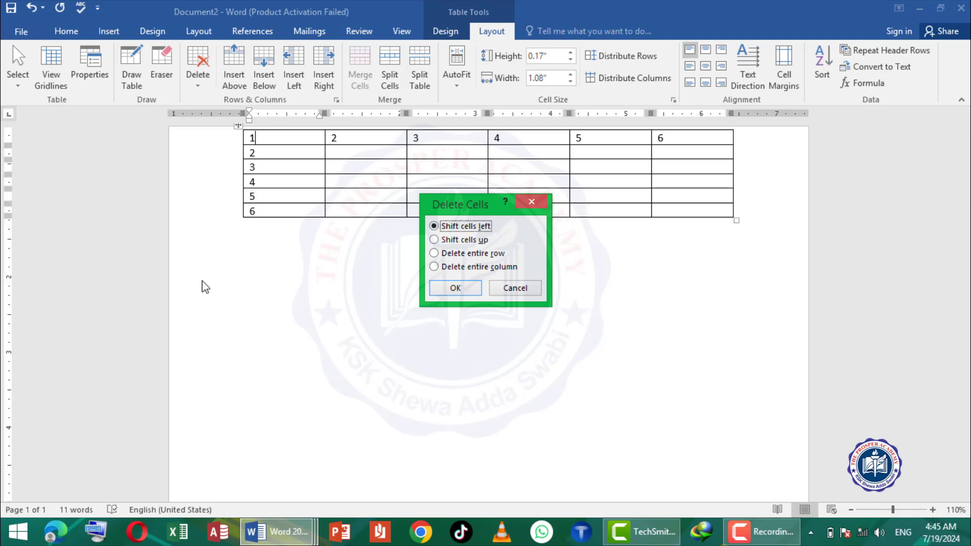
click(462, 287)
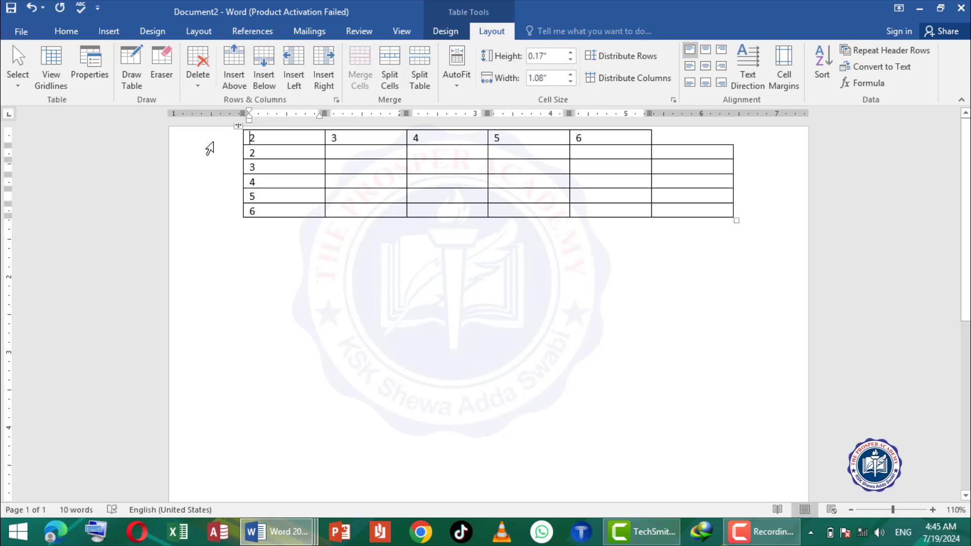
key(ctrl+z)
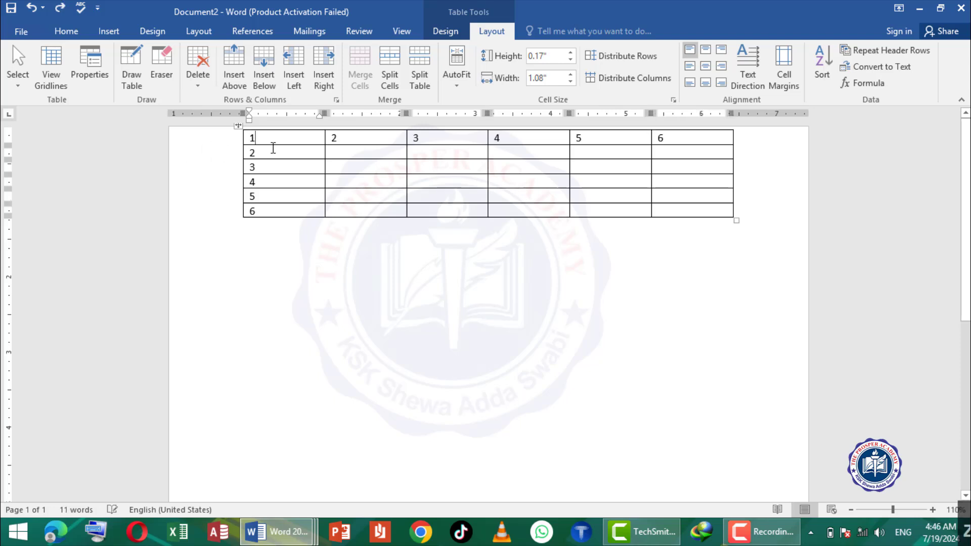
- Delete the table's first cell with the Shift cells up option, and undo the deletion
click(204, 81)
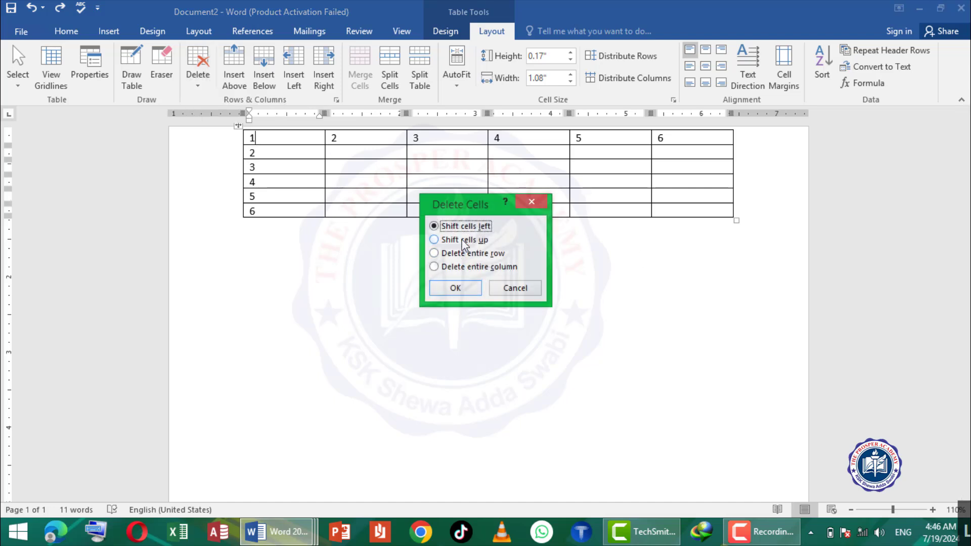
click(464, 241)
click(456, 288)
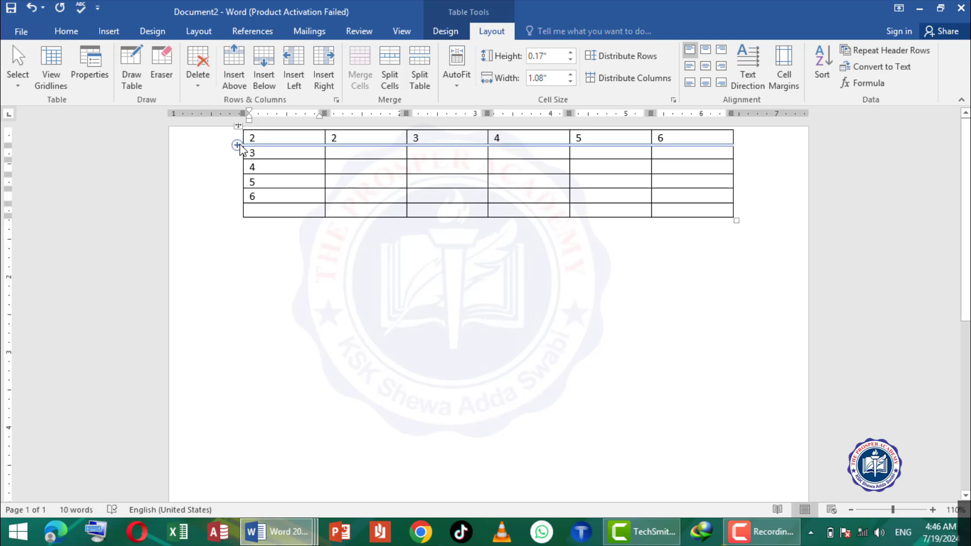
key(ctrl+z)
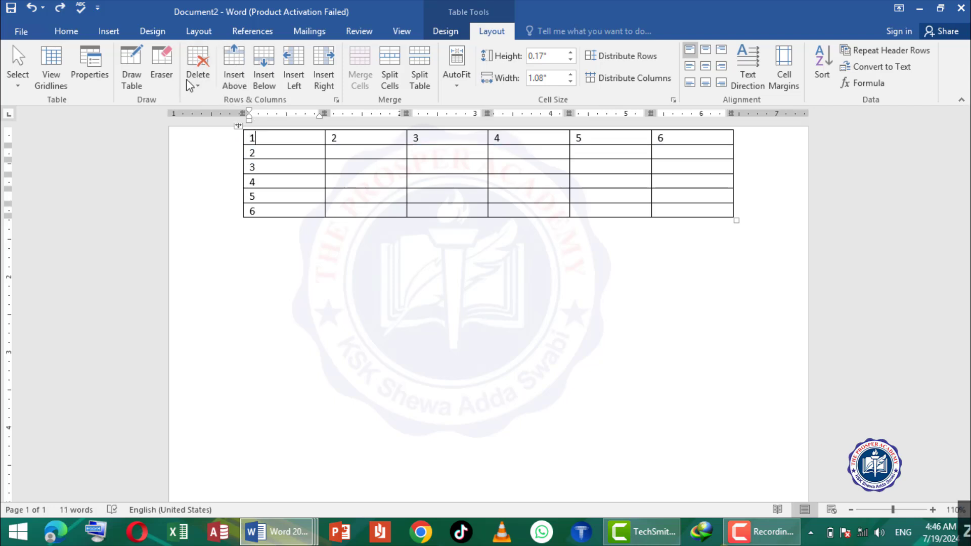
- Delete the table's entire first row, and undo the row deletion
click(197, 85)
click(221, 136)
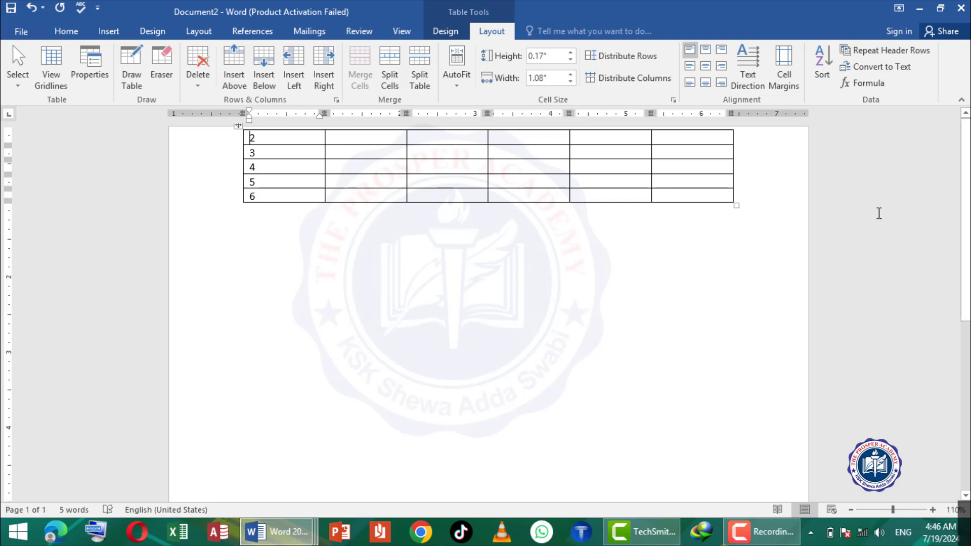
key(ctrl+z)
- Delete the whole table, and undo the table deletion
click(207, 85)
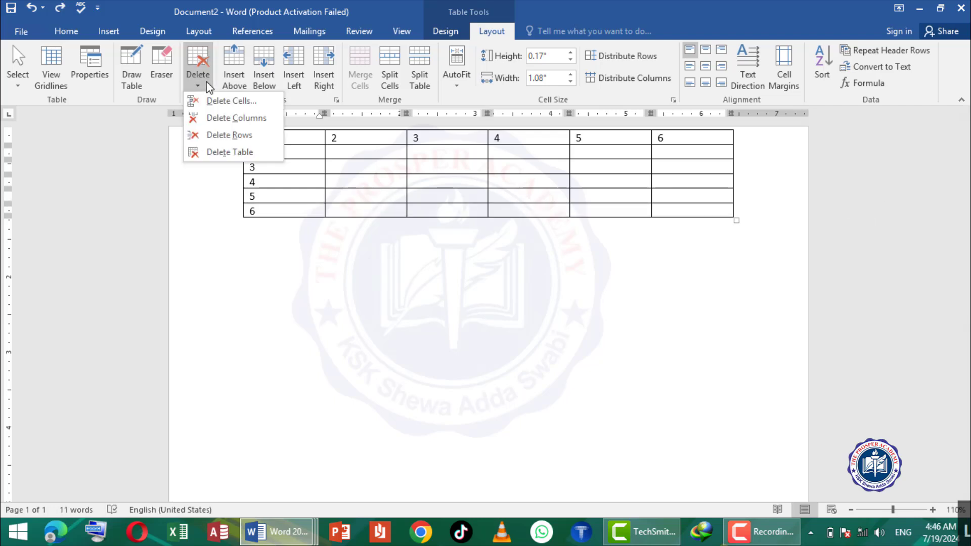
click(223, 153)
key(ctrl+z)
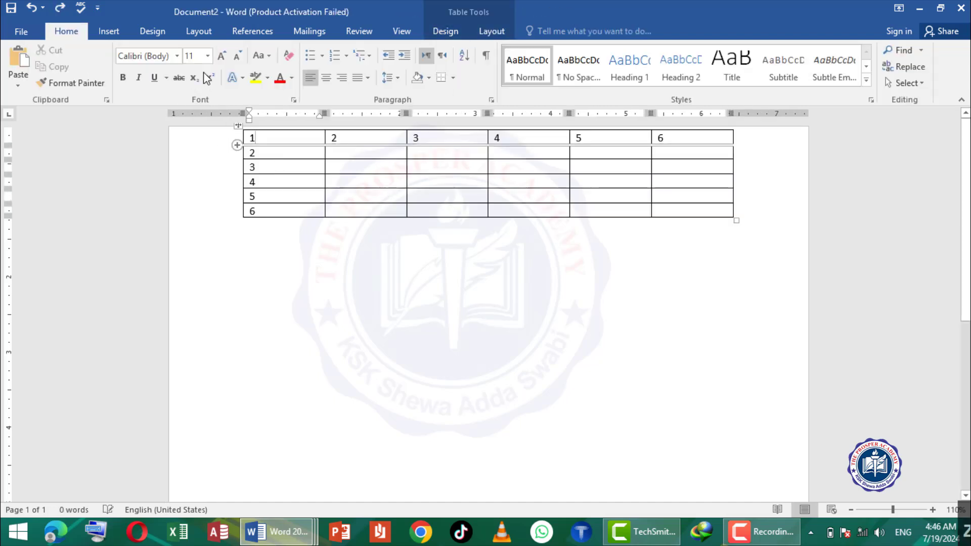
- Delete the table's first column, and undo the column deletion
click(487, 33)
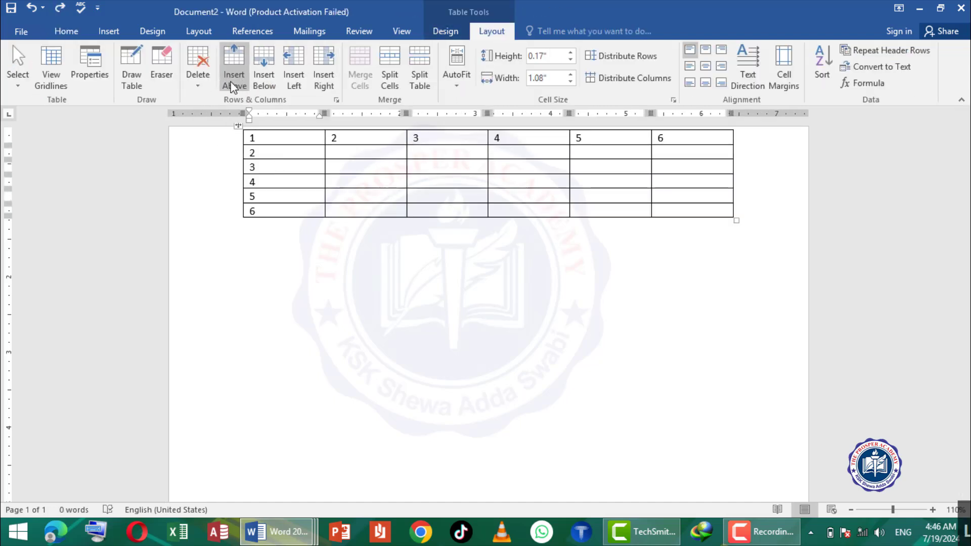
click(195, 80)
click(245, 120)
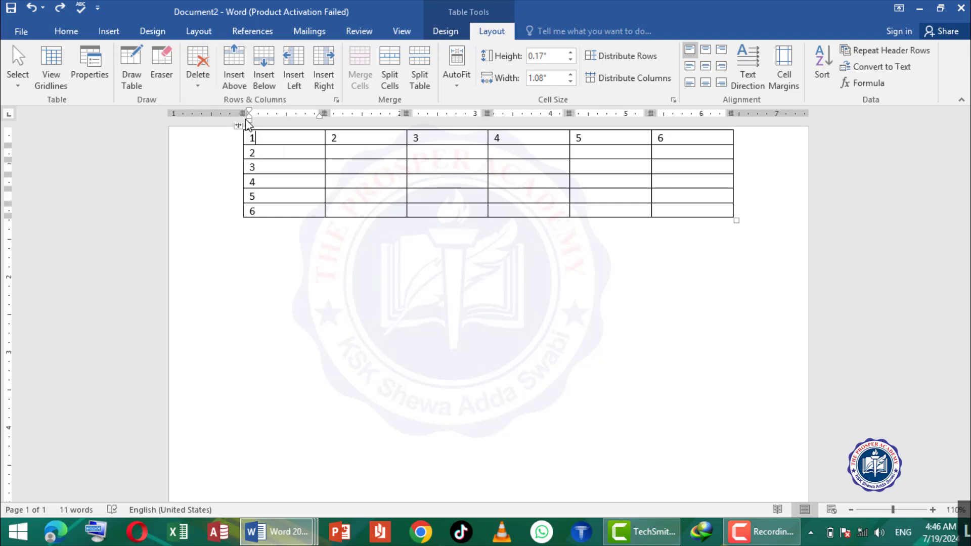
key(ctrl+z)
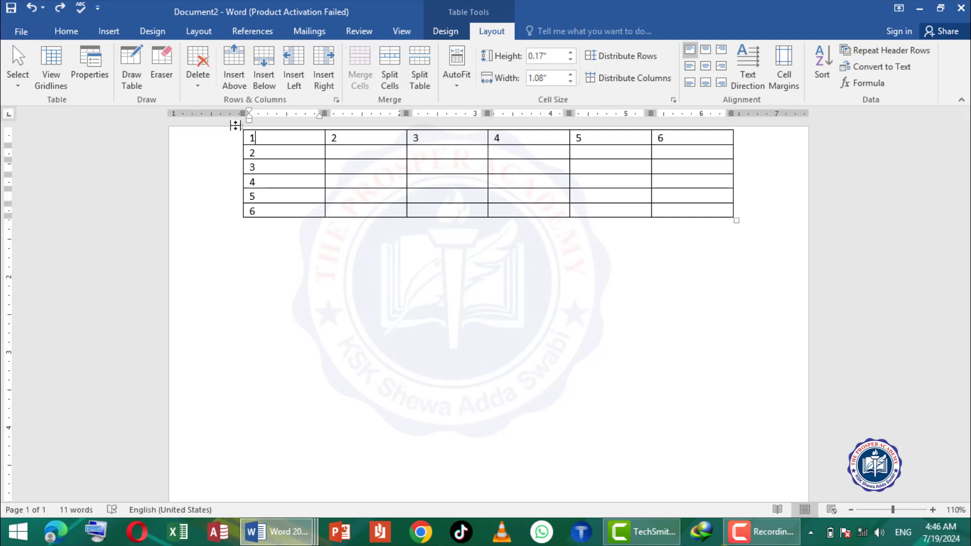
- Move the whole table lower on the page and slightly beyond the left margin
drag(238, 125, 251, 204)
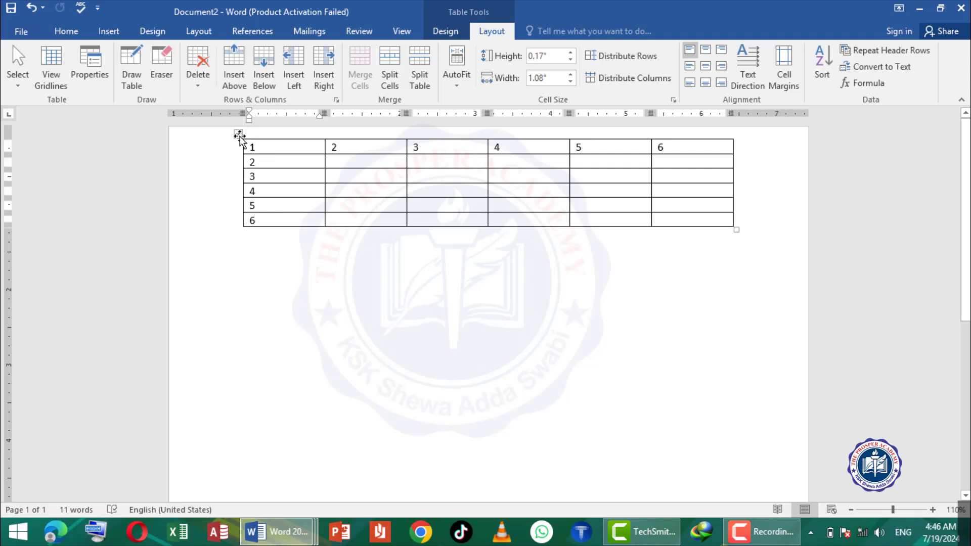
drag(238, 134, 222, 306)
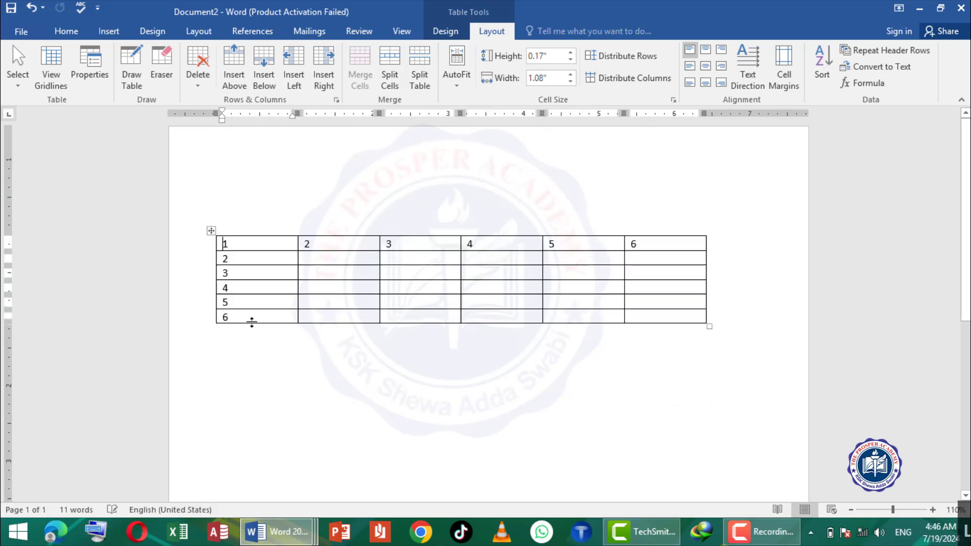
- Insert one empty row above and one empty row below the row numbered 1 to 6
click(234, 60)
click(244, 246)
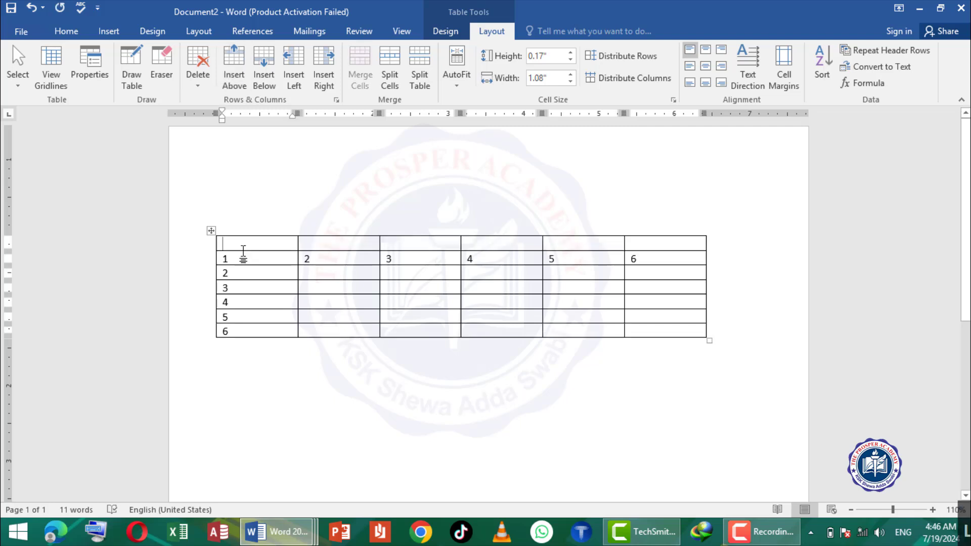
click(244, 261)
click(260, 78)
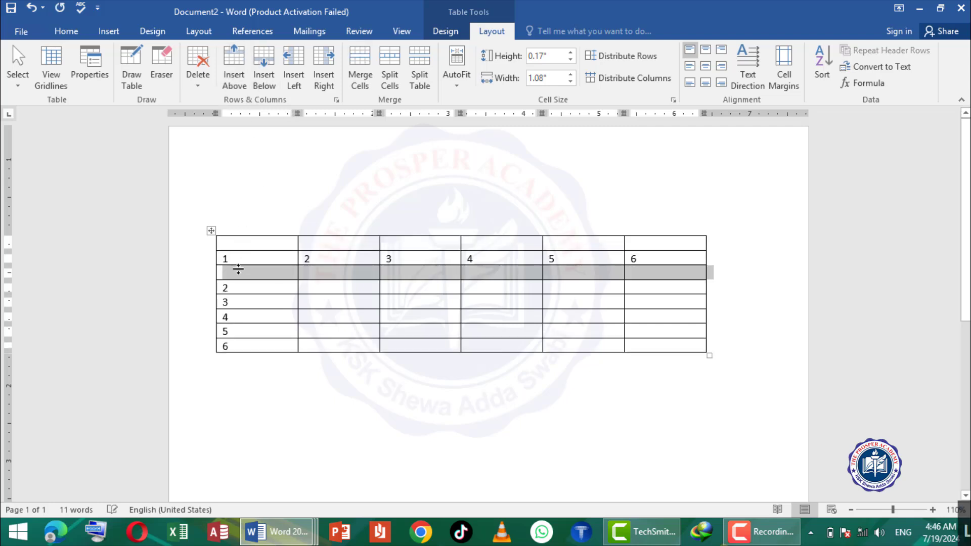
click(235, 260)
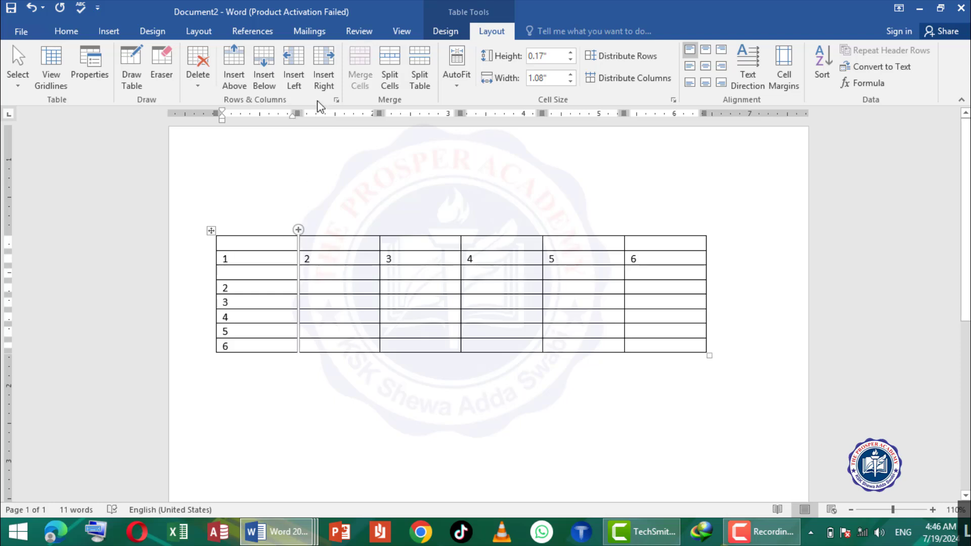
- Insert one empty column to the left and one to the right of the column numbered 1 to 6
click(293, 73)
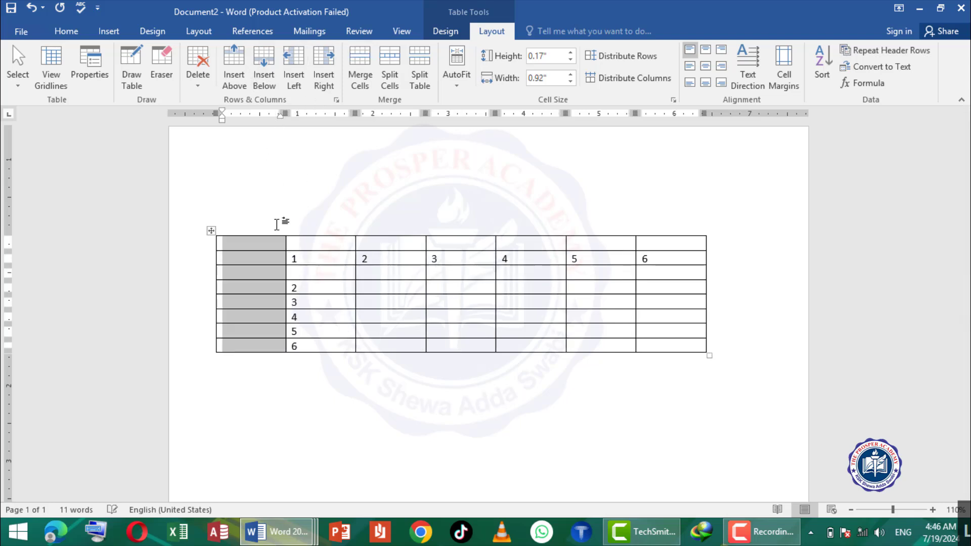
click(304, 258)
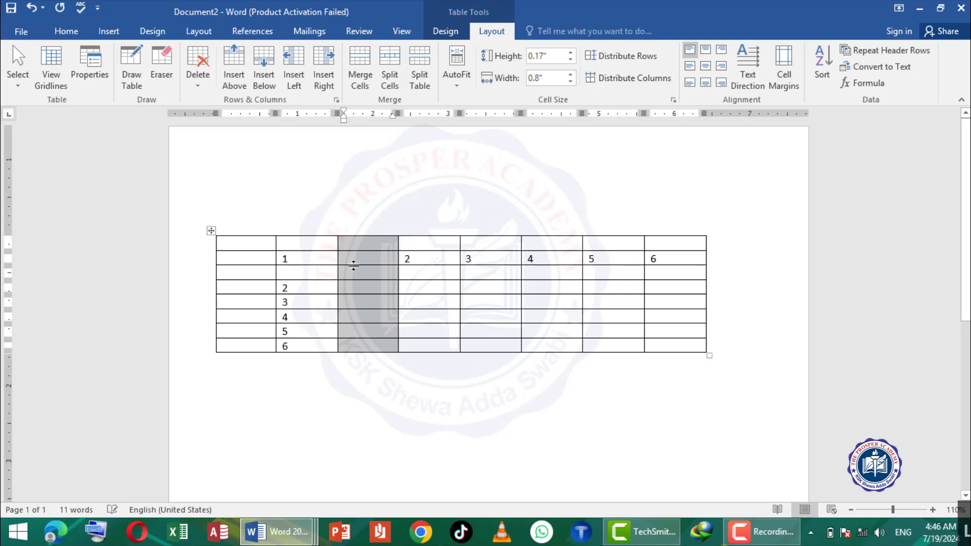
click(324, 257)
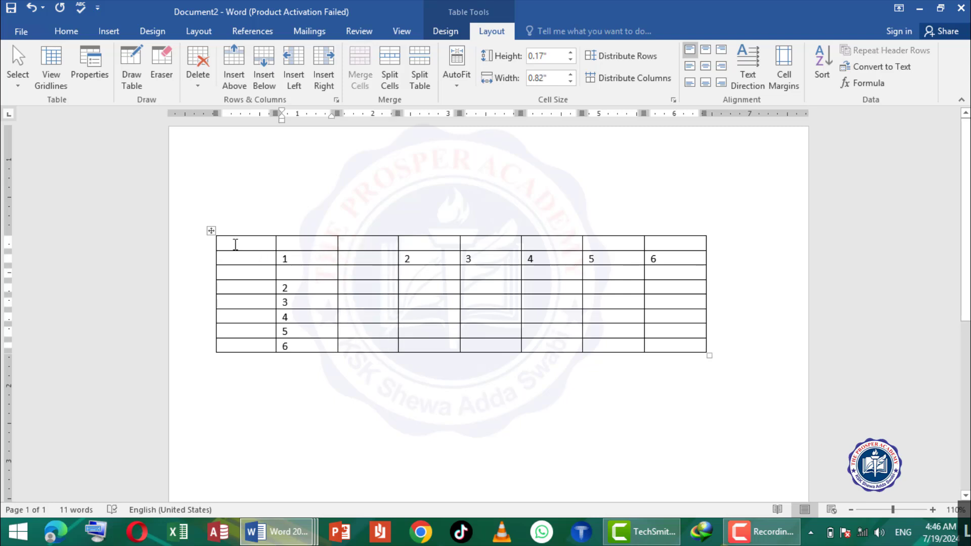
- Merge the first three cells of the table's empty top row into one cell
drag(261, 244, 368, 240)
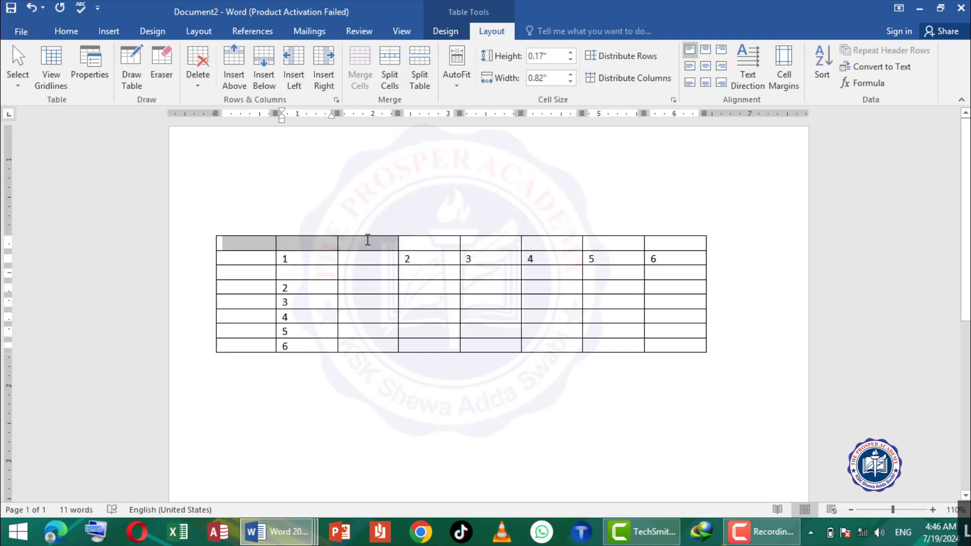
drag(307, 242, 367, 243)
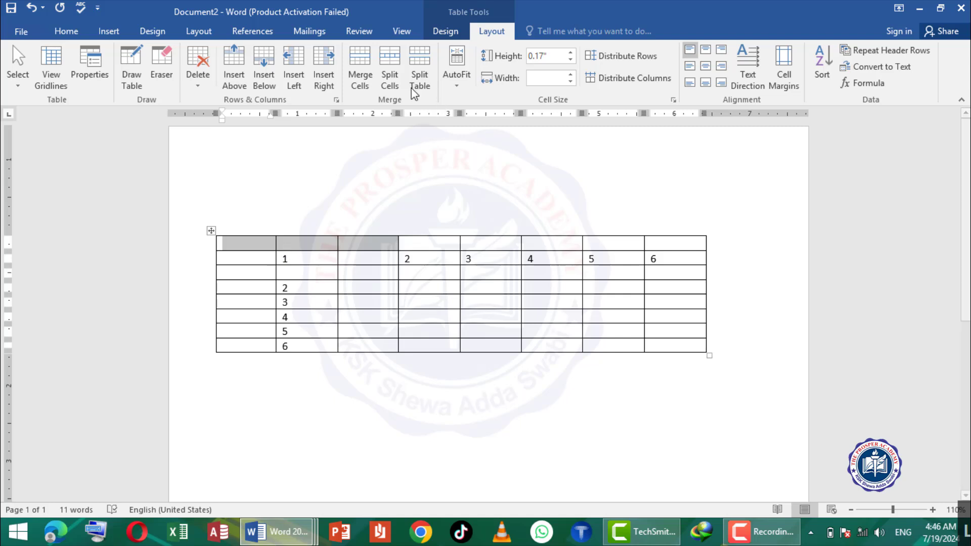
click(354, 68)
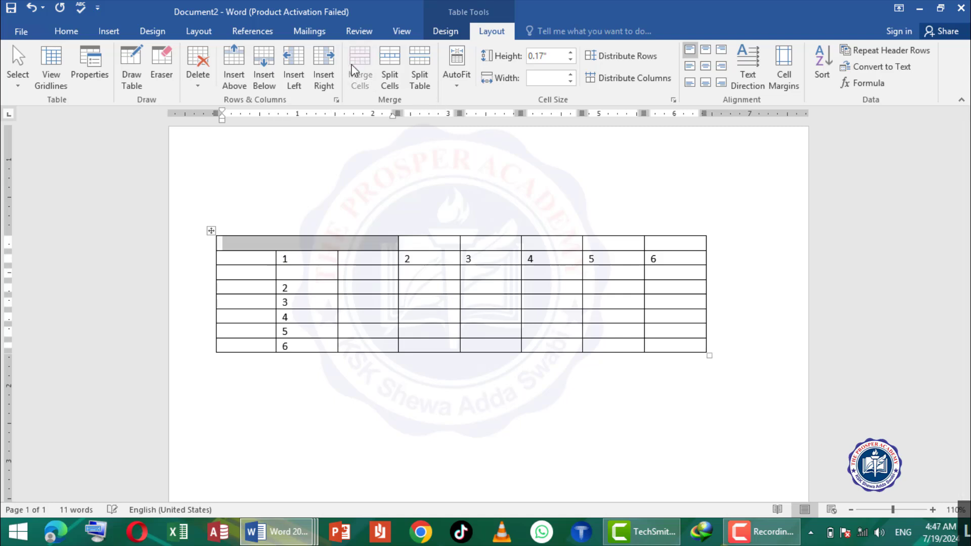
- Split the merged top-row cell into 2 columns and 1 row, and undo the split
click(285, 243)
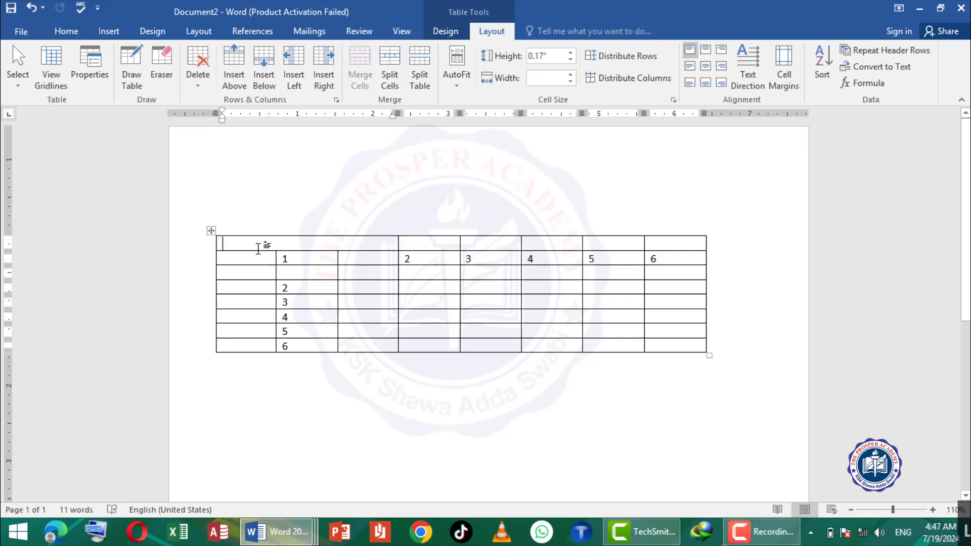
click(393, 61)
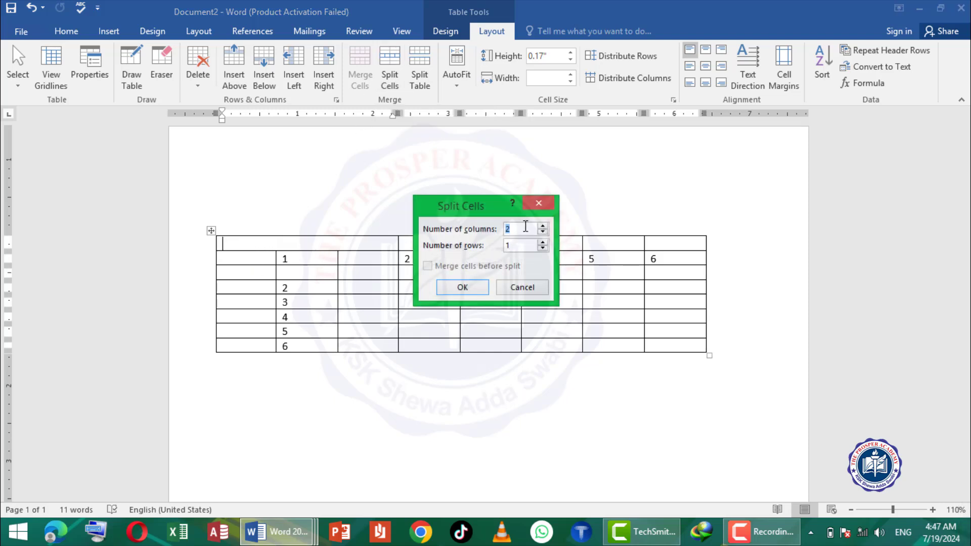
click(460, 289)
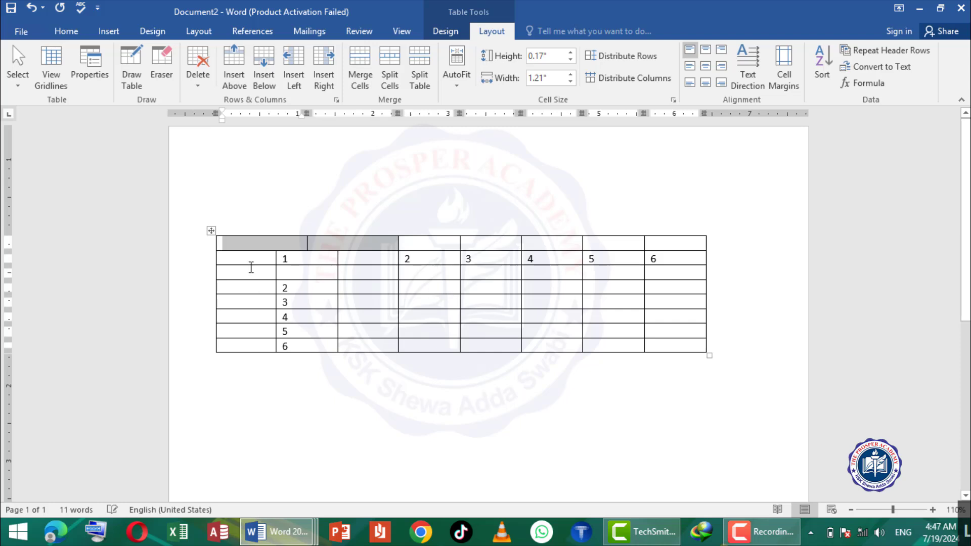
key(ctrl+z)
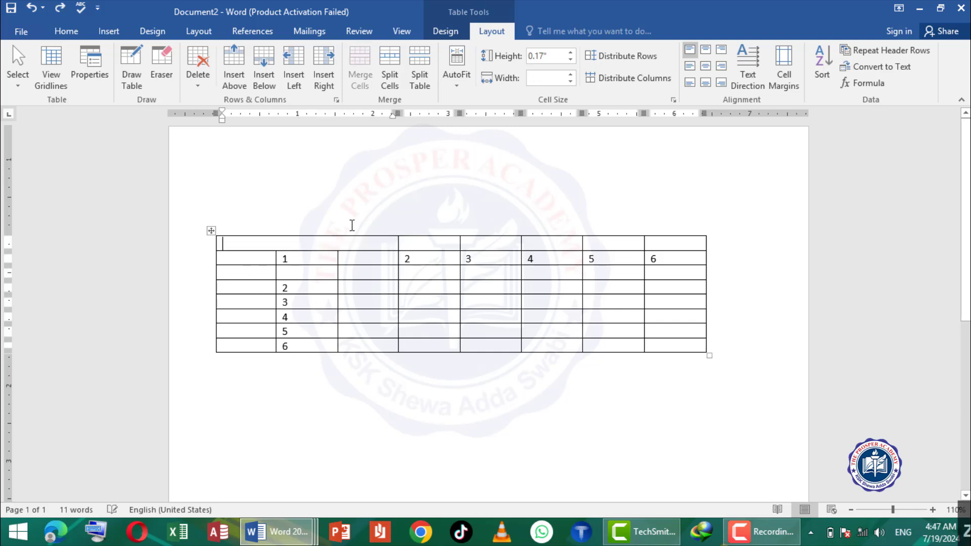
- Split the merged top-row cell into 3 columns in a single row
click(390, 63)
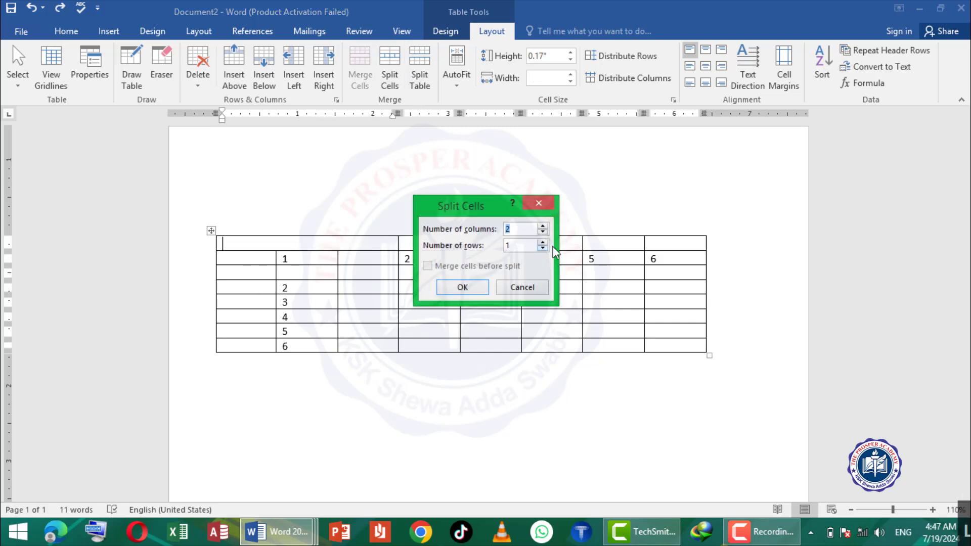
click(463, 287)
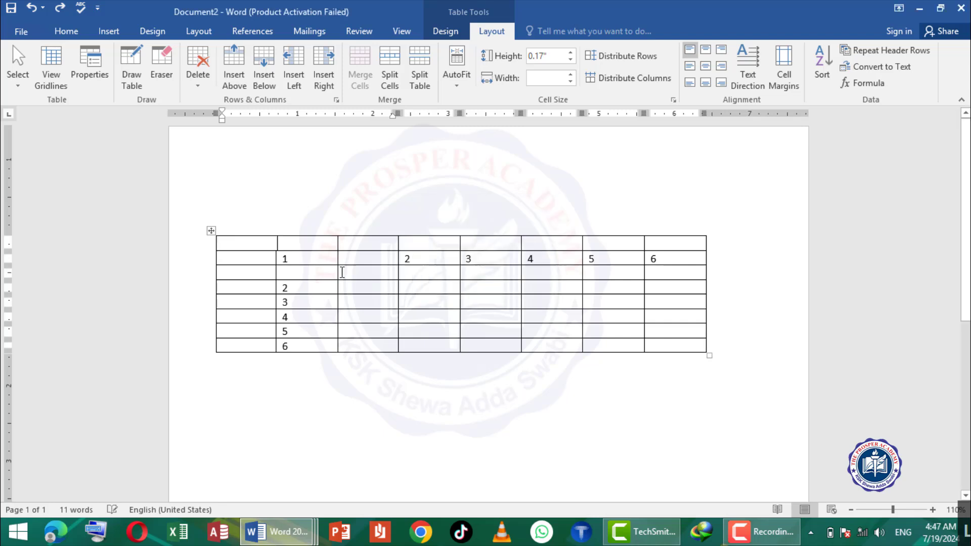
- Split the table at the row numbered 2, move the lower table down and slightly aside, and undo both changes
click(292, 248)
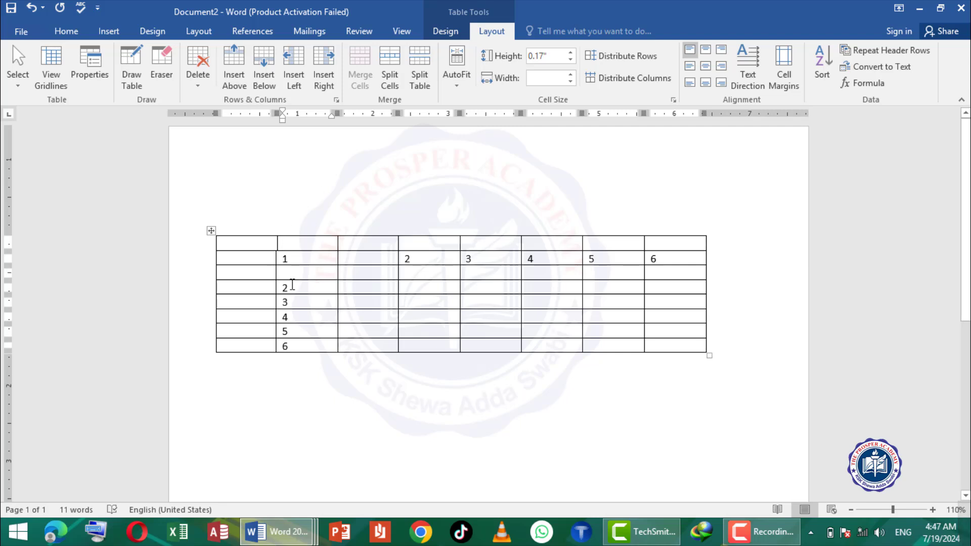
click(417, 68)
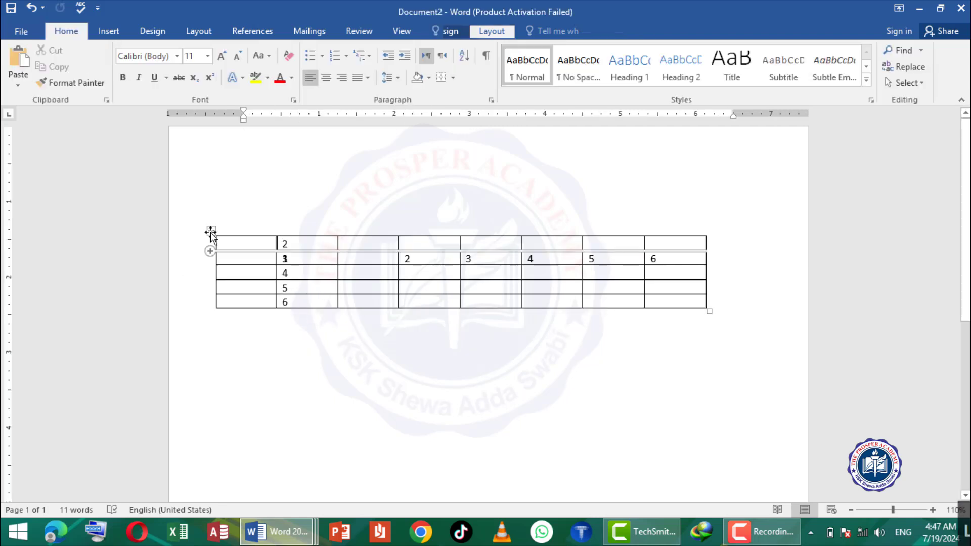
drag(211, 232, 222, 363)
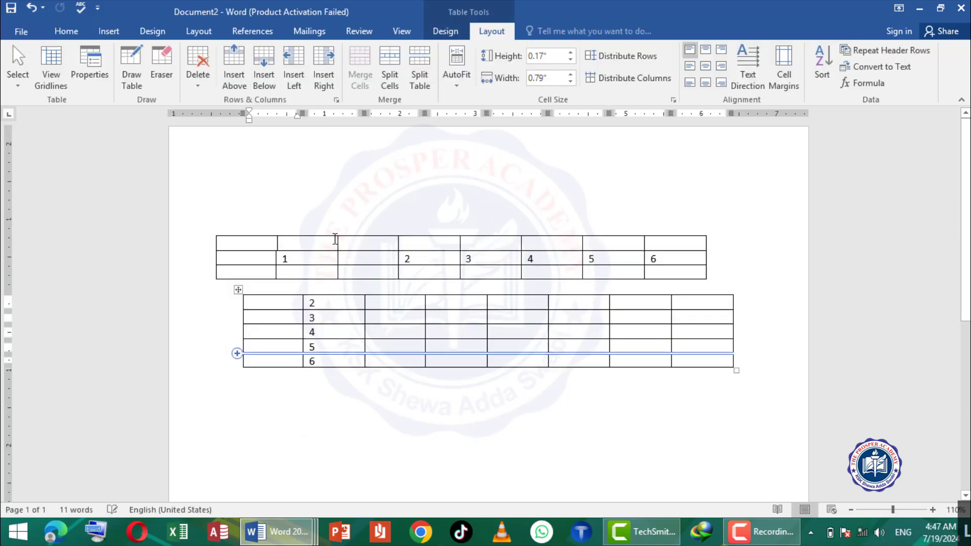
key(ctrl+z)
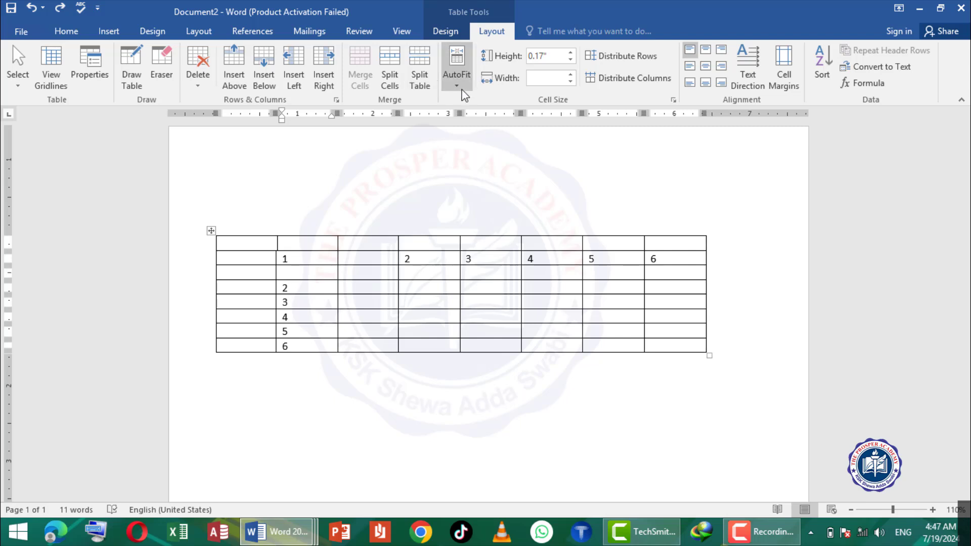
- AutoFit the table to its contents, and append jgfvbbgldfkjbdfkjl after the 2 in its row and enter gfjdbklj in the adjacent cell
click(457, 74)
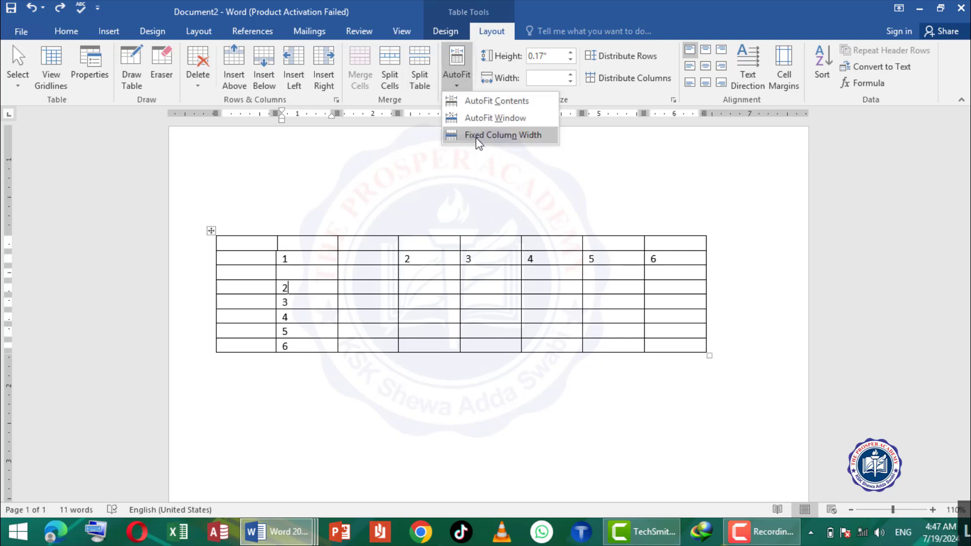
click(490, 101)
text(j)
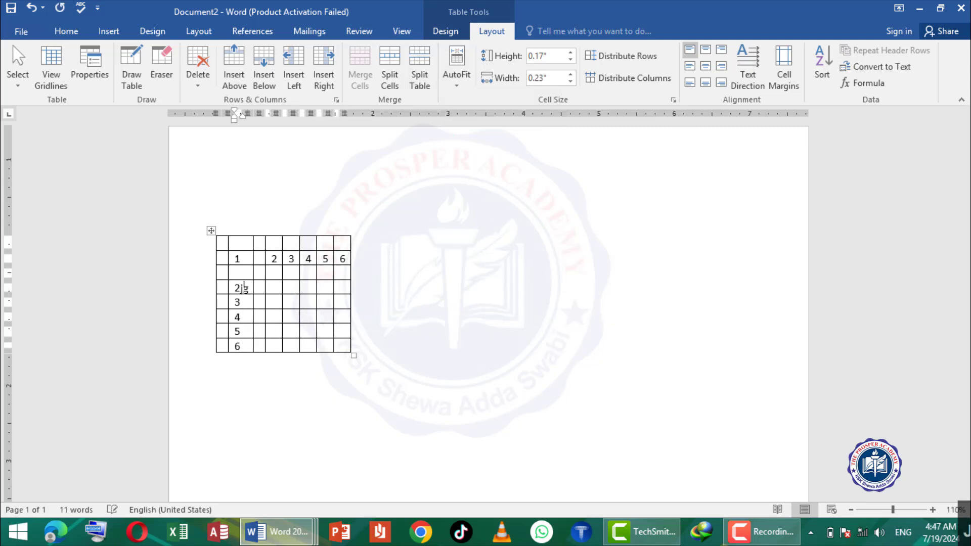
text(gfvbbgldfkjbdfkjlgfjdbklj)
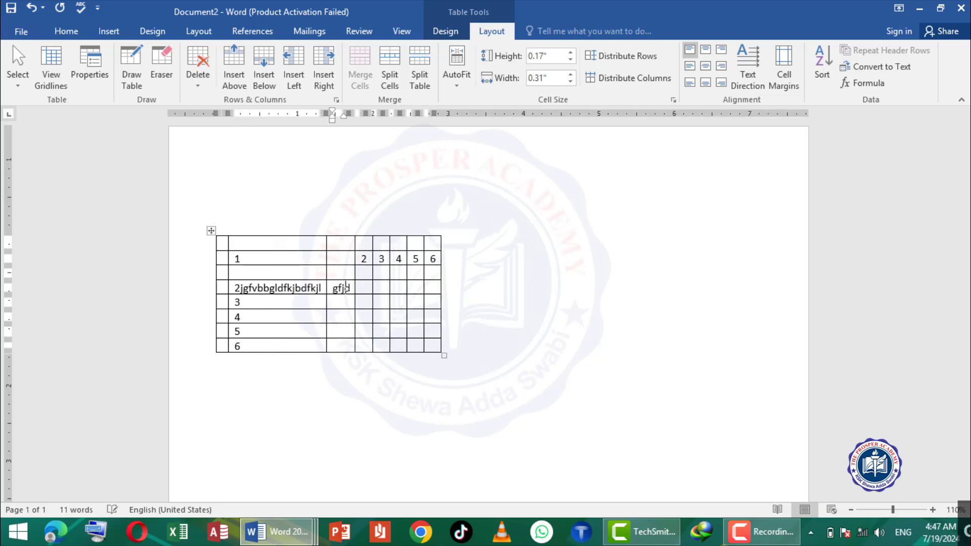
- Apply fixed column width, enter dbkjbfgkjldbkgjldfb in the sample-text row under the column headed 2, and undo both changes
click(457, 71)
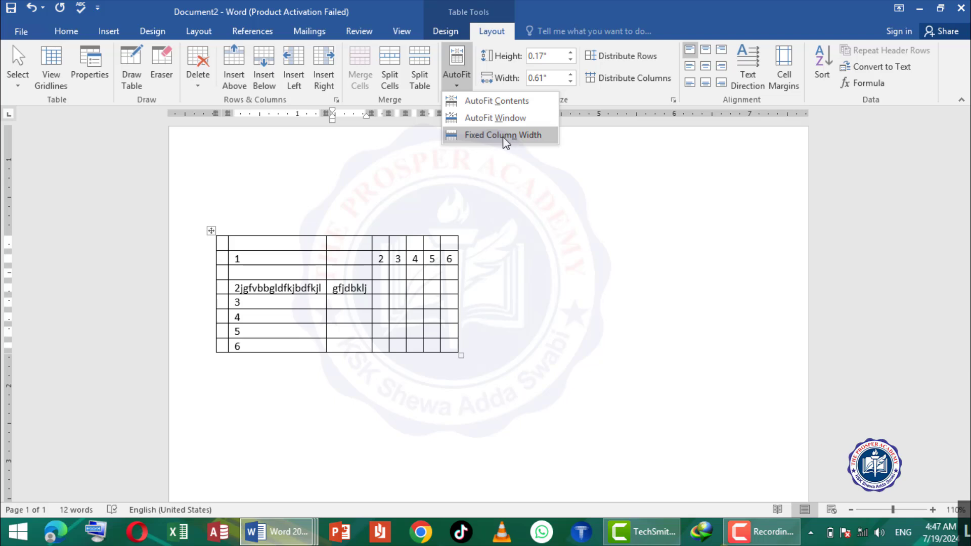
click(503, 136)
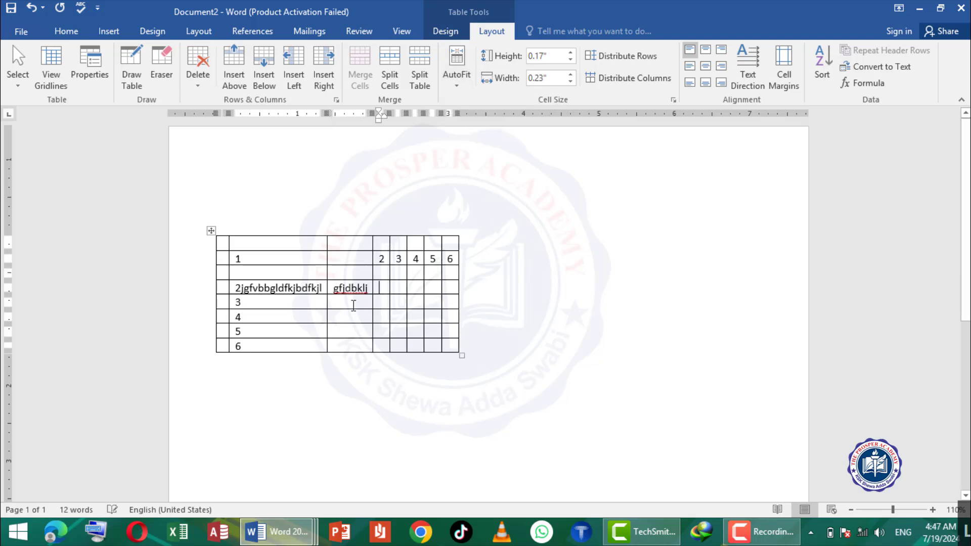
text(dbkjbfgkjldbkgjldfb)
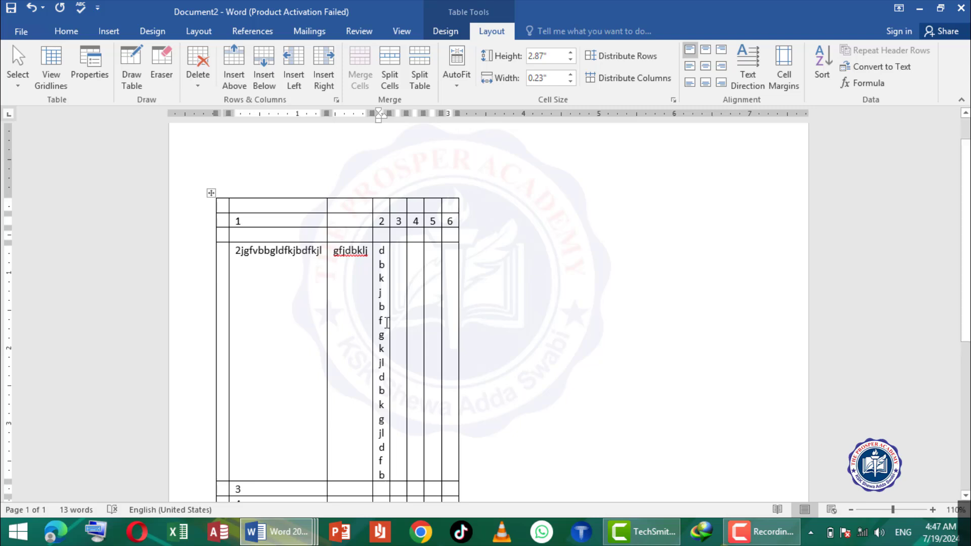
key(ctrl+z)
key(ctrl+z)
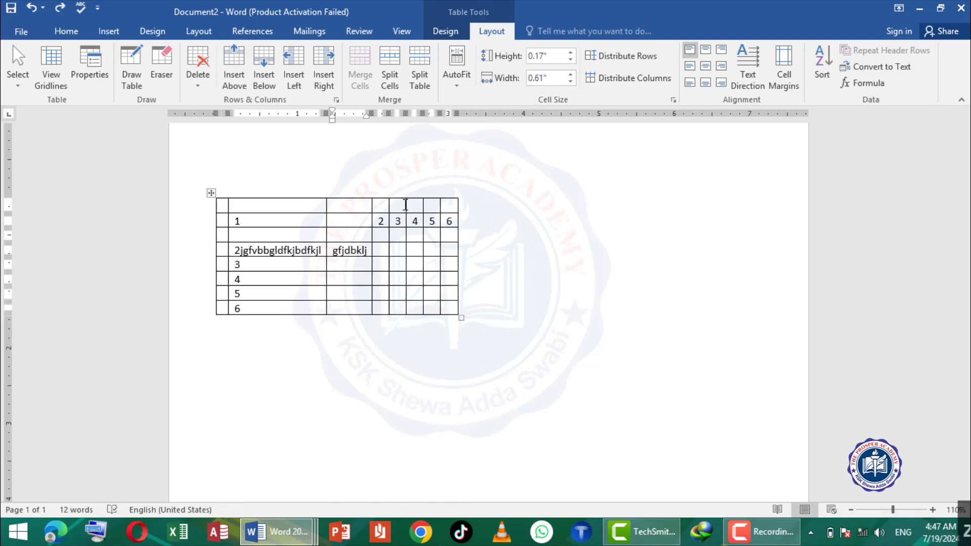
- Set the height of the row containing the sample text to 0.8"
click(572, 52)
click(572, 52)
click(571, 52)
click(572, 52)
click(571, 52)
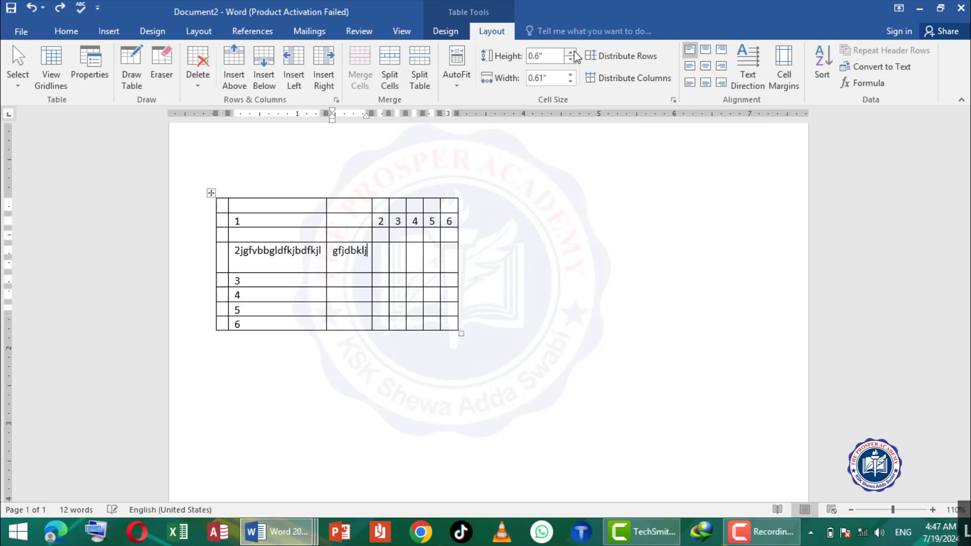
click(572, 52)
click(572, 52)
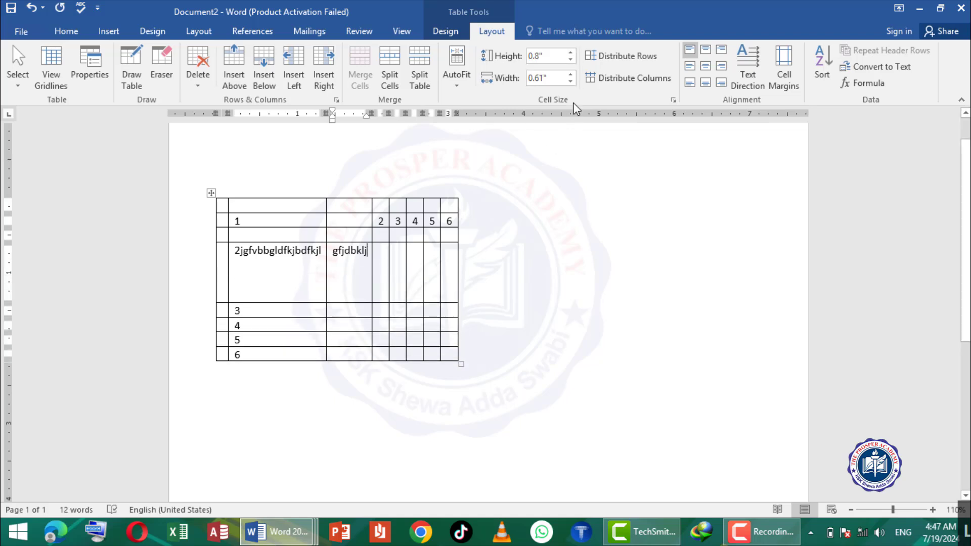
- Widen the column headed 4 to about 0.28", and distribute the table's rows and columns evenly
click(418, 271)
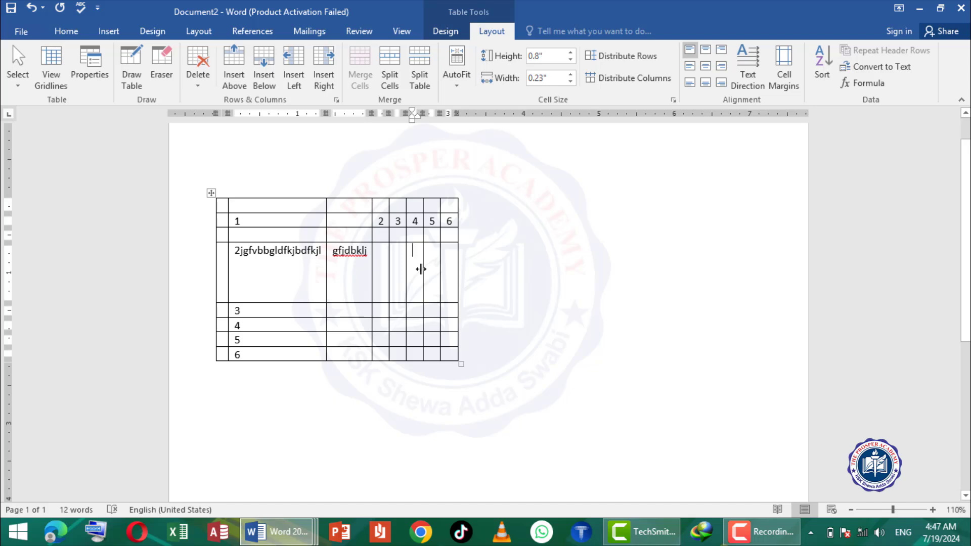
mouse_move(422, 268)
mouse_down()
mouse_move(451, 266)
mouse_move(428, 275)
mouse_up()
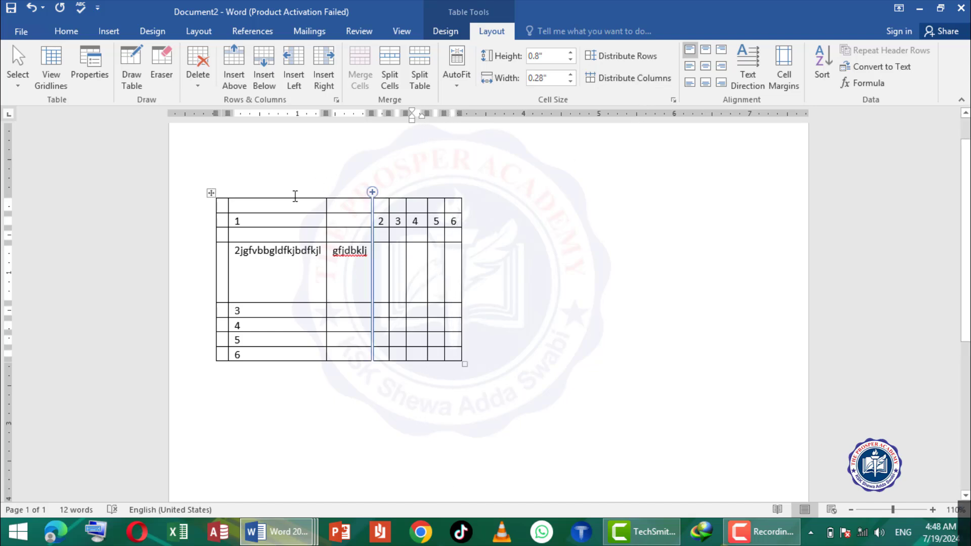
click(617, 57)
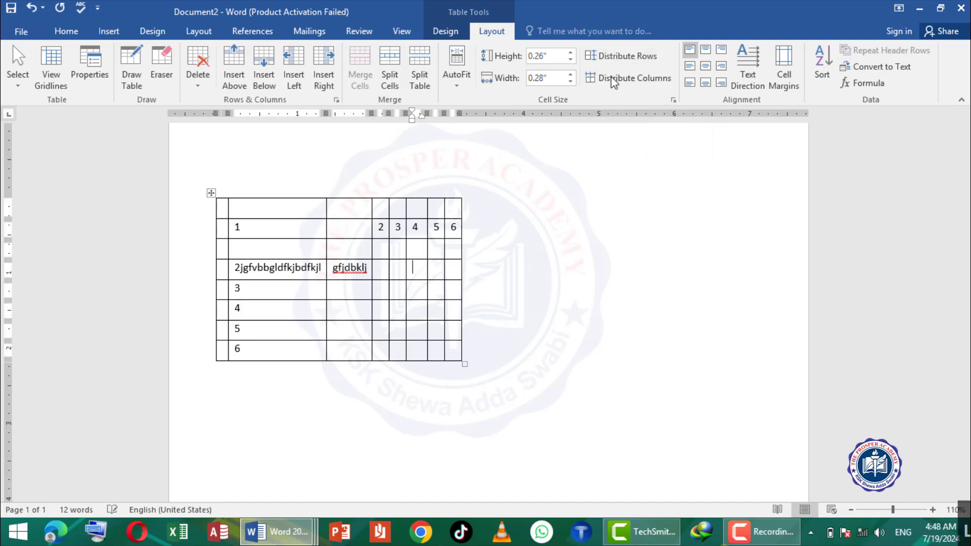
click(613, 86)
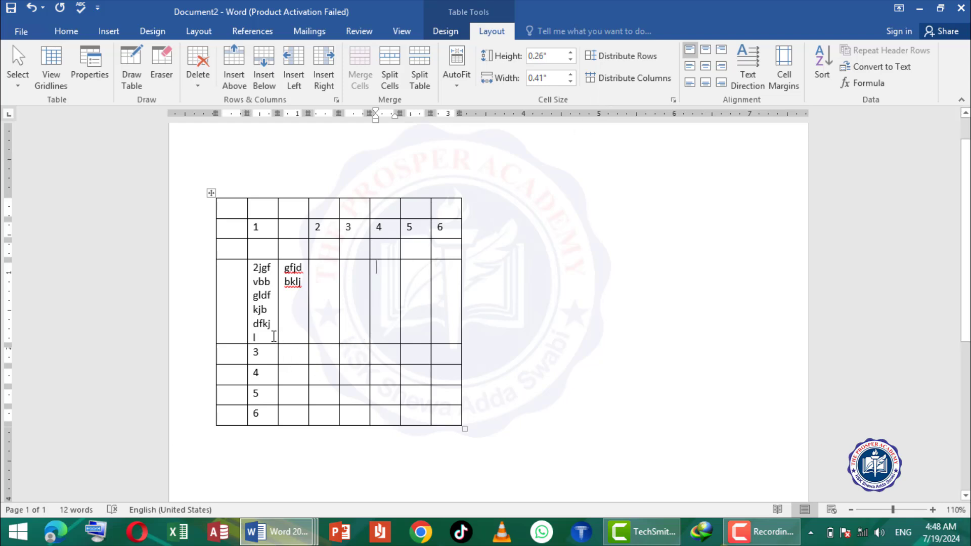
- Clear the sample text from both filled cells in the table's fourth row, including the leading 2, without deleting the cells
drag(260, 337, 247, 288)
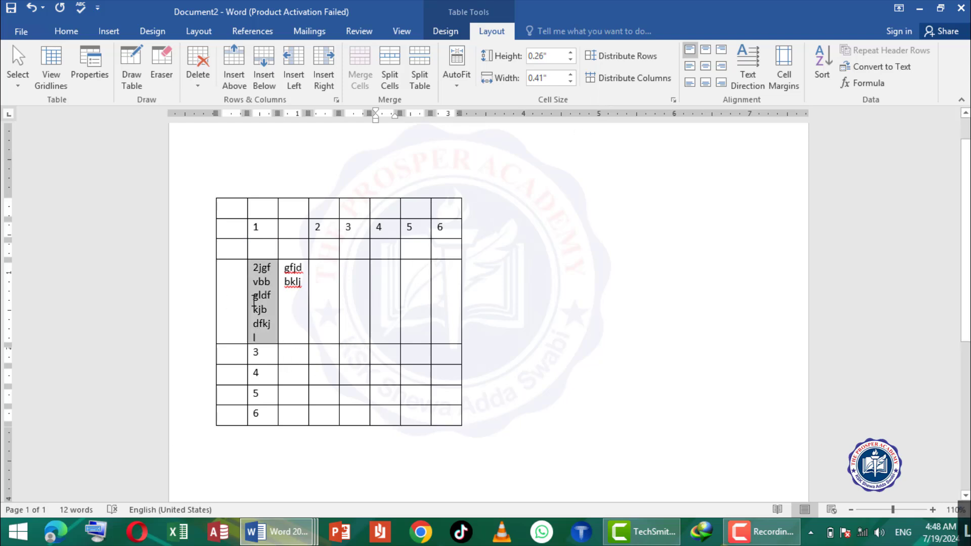
key(BackSpace)
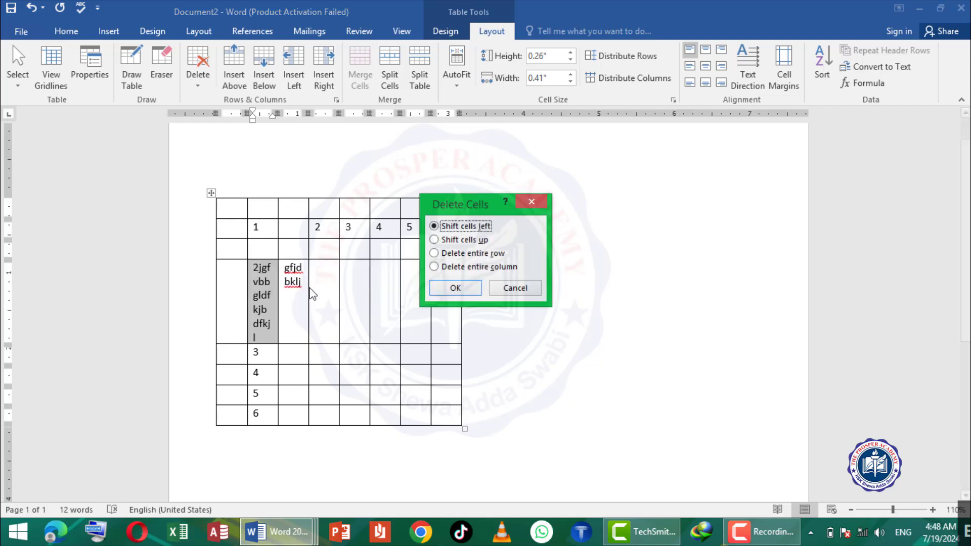
click(501, 291)
key(BackSpace)
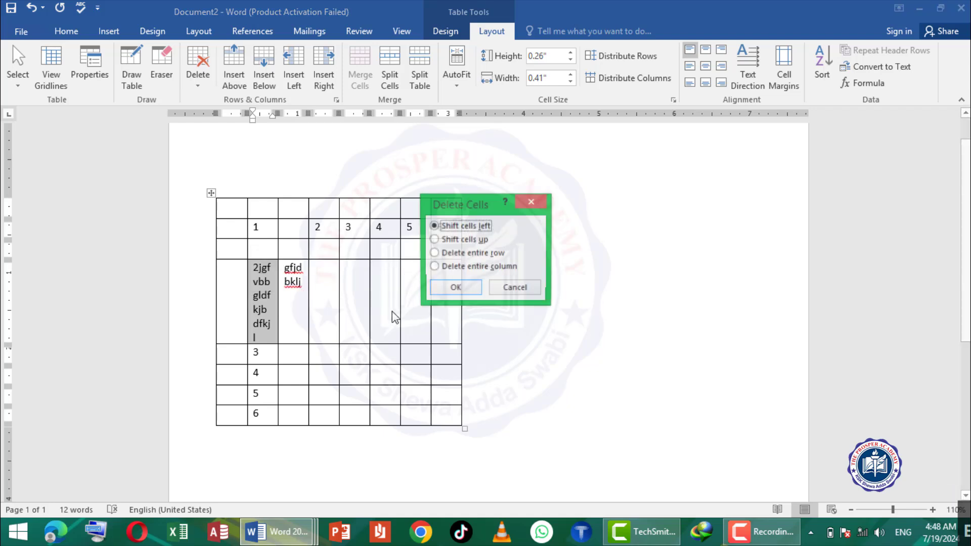
click(515, 287)
key(Delete)
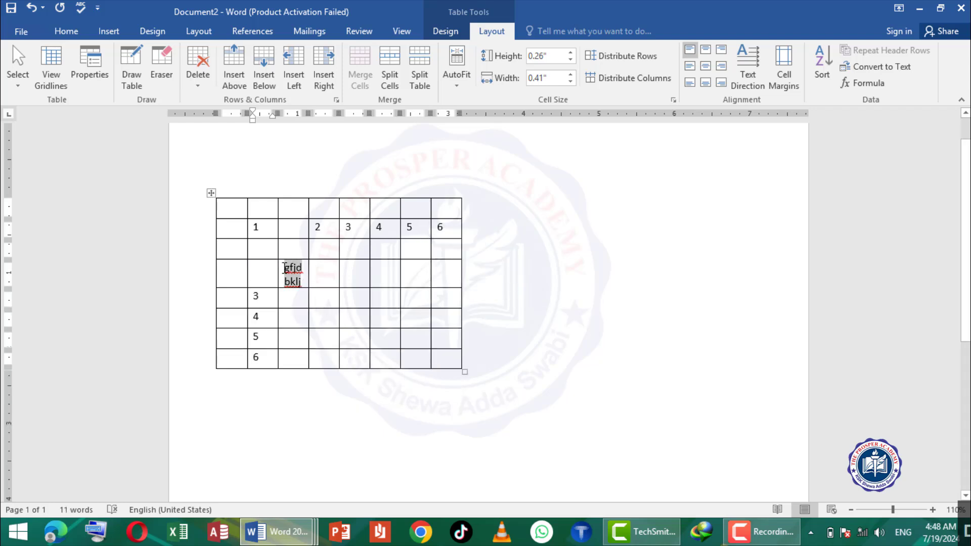
key(Delete)
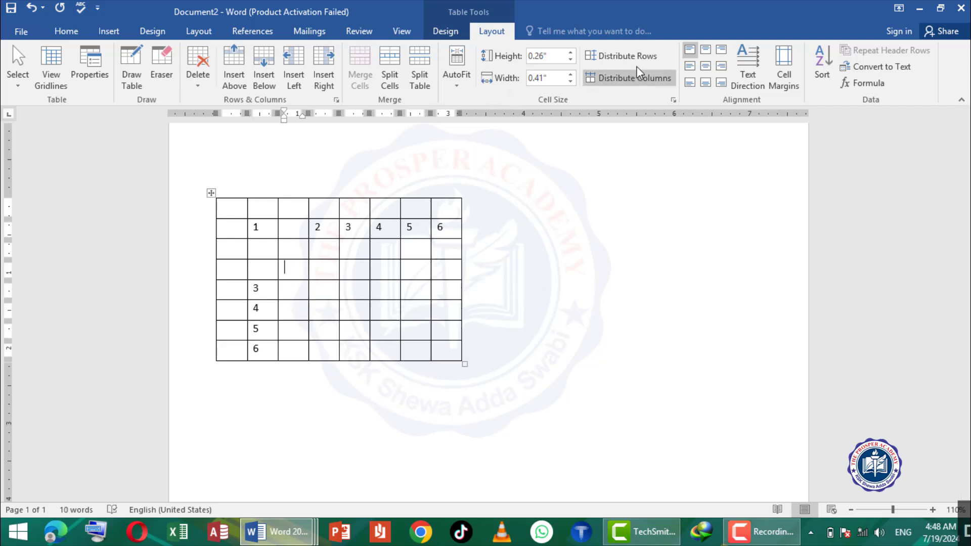
- Stretch the empty third row to about 1.08" high and widen the table's third column to about 0.62"
drag(282, 255, 289, 262)
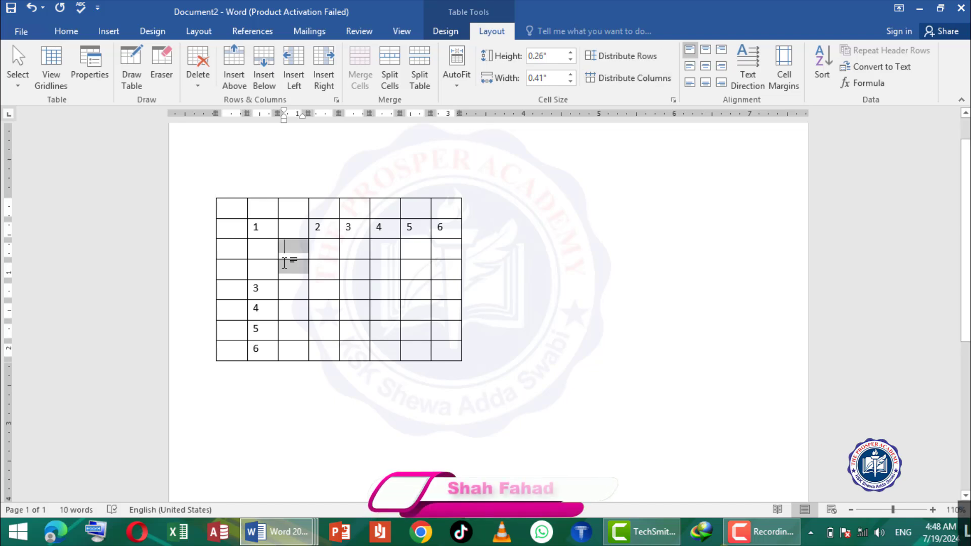
right_click(290, 262)
click(288, 259)
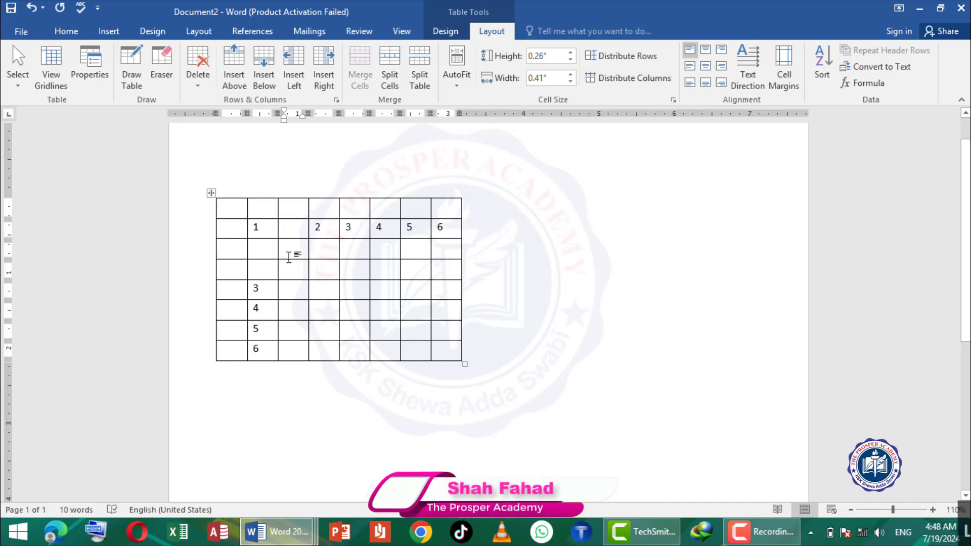
drag(286, 259, 288, 320)
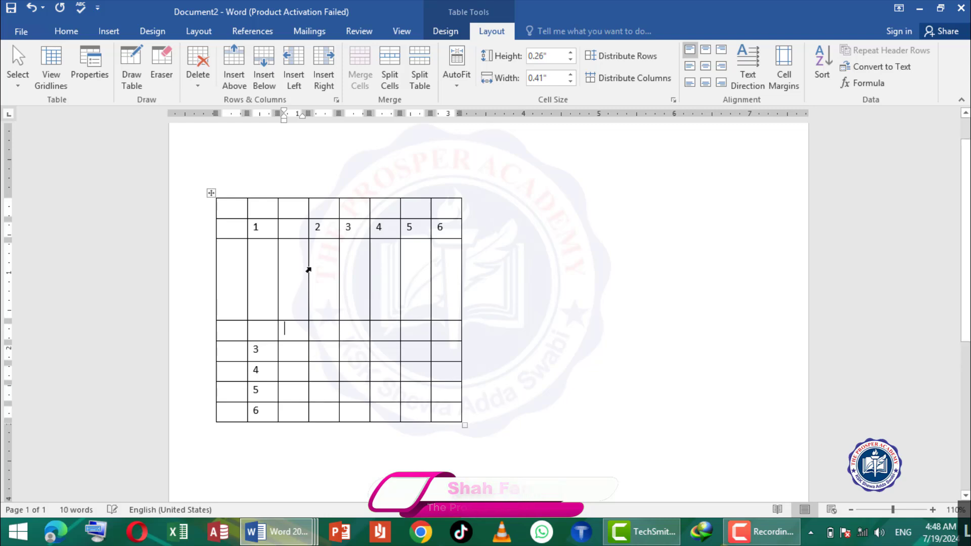
mouse_move(308, 268)
mouse_down()
mouse_move(343, 271)
mouse_move(324, 268)
mouse_up()
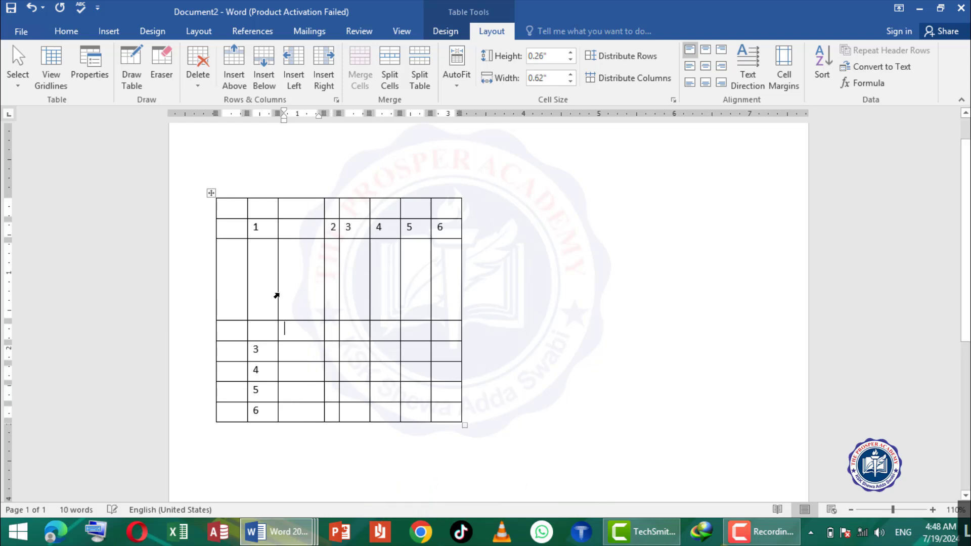
- Enter k aligned top center in the tall third-column cell, and widen the whole table to about 6.8" across the page
text(k)
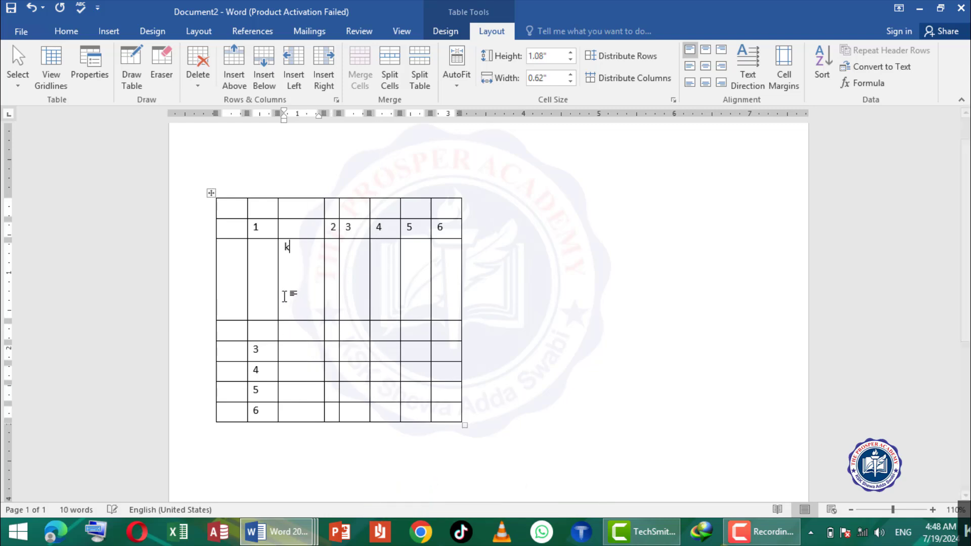
click(706, 50)
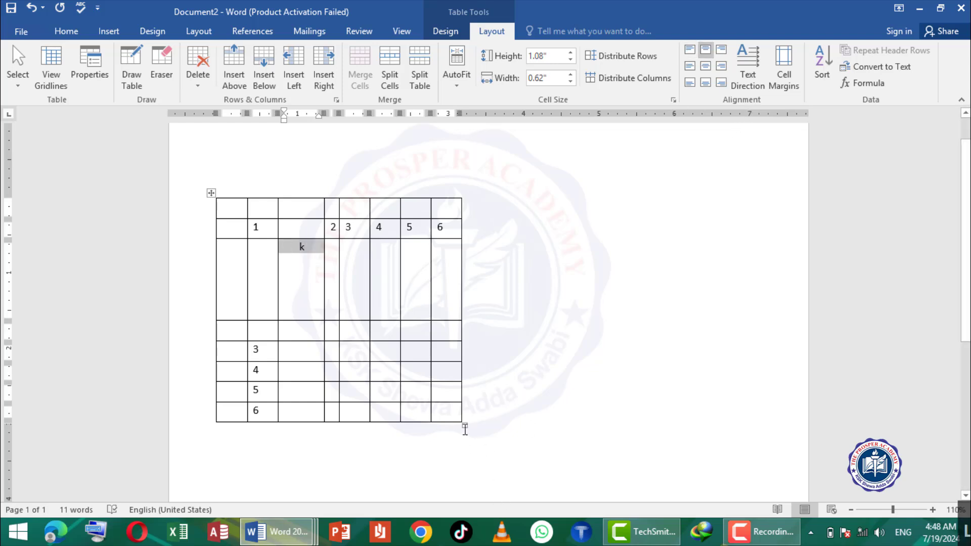
drag(475, 424, 714, 428)
click(397, 248)
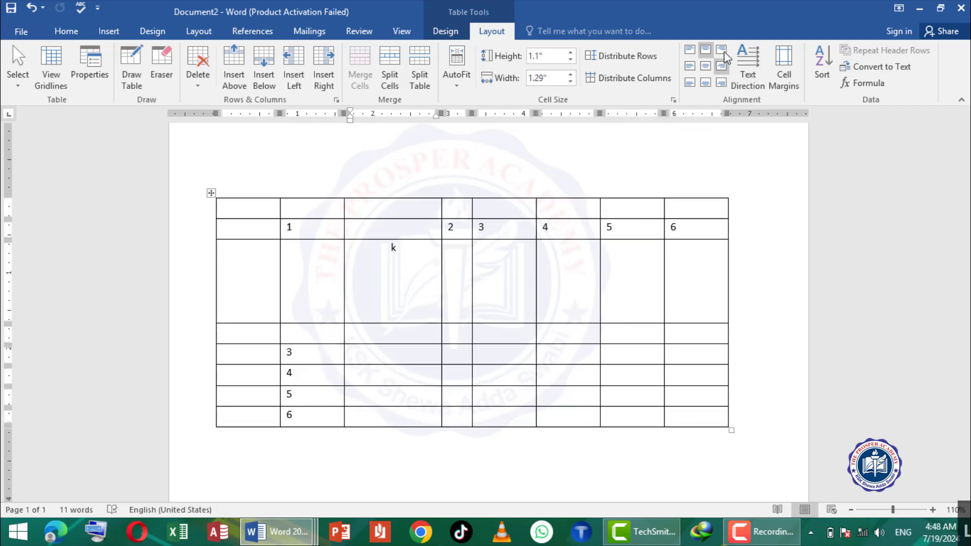
- Try top, middle and bottom alignments on the cell containing k, ending with it centered both horizontally and vertically
click(706, 54)
click(688, 67)
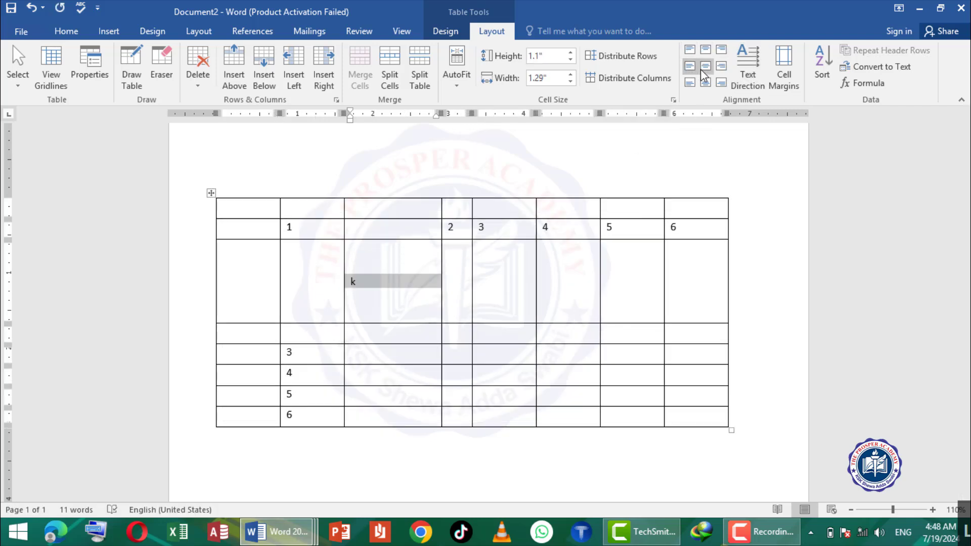
click(704, 70)
click(691, 86)
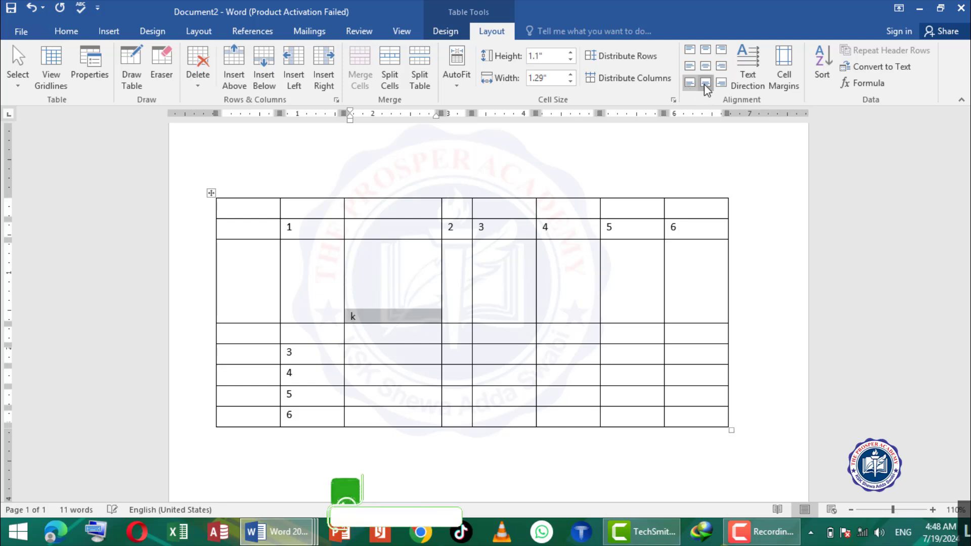
click(705, 82)
click(721, 83)
click(705, 67)
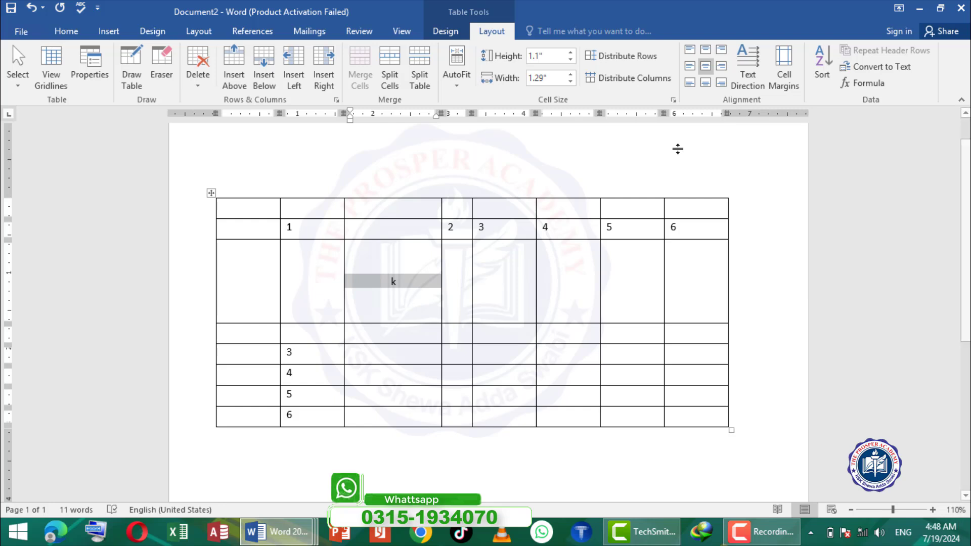
- Complete the centered cell's k into a person's surname, and rotate the cell's text to read from bottom to top
click(402, 286)
text(k)
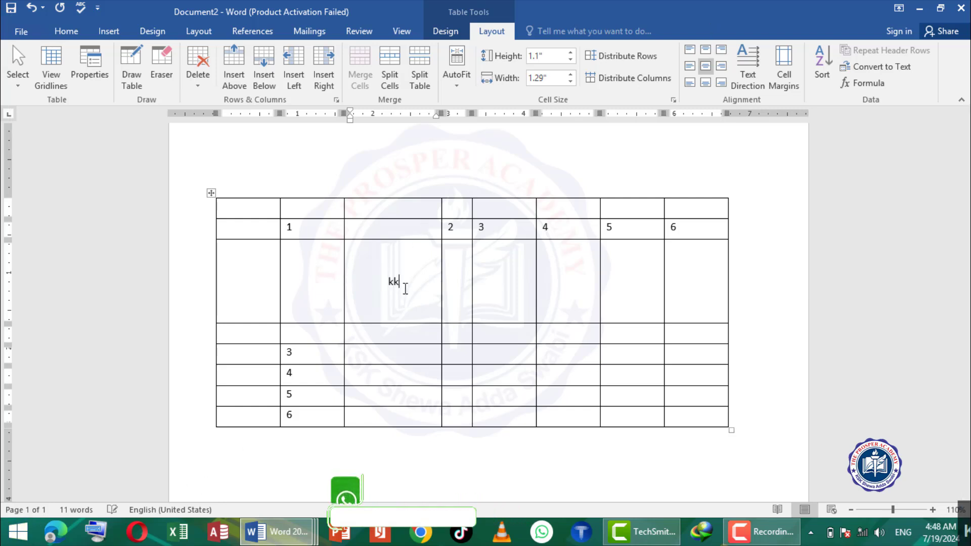
key(BackSpace)
text(han)
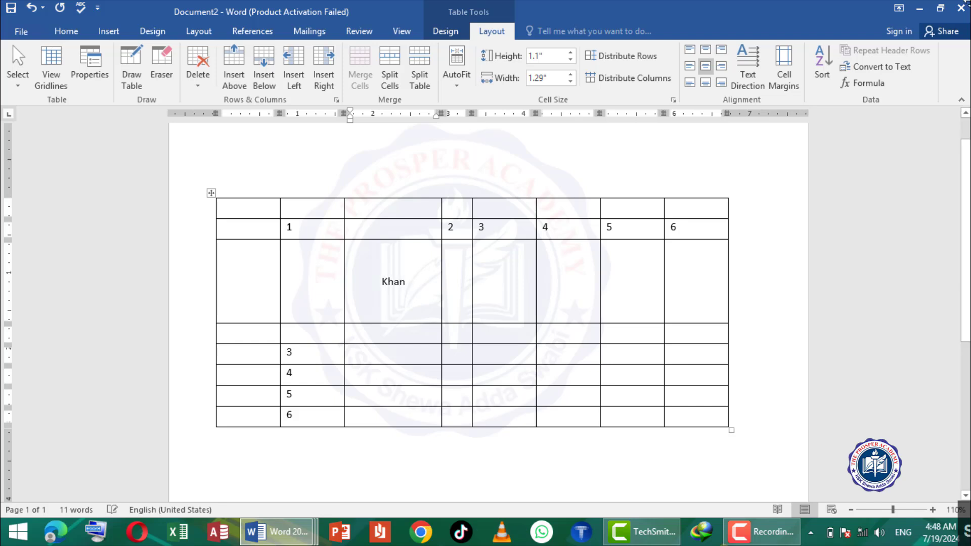
click(744, 78)
click(745, 78)
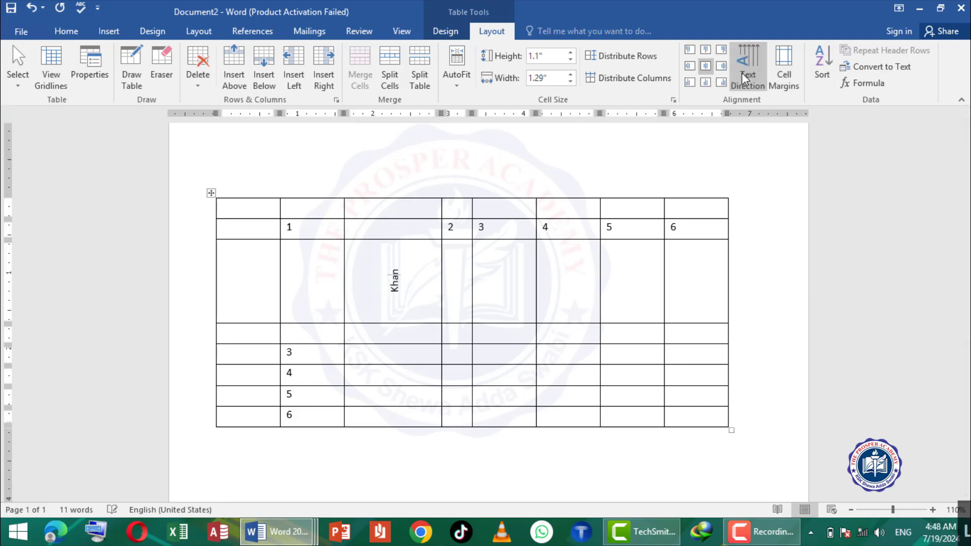
- Return the centered surname's text direction to horizontal, and view the table's default cell margin options without changing them
click(744, 79)
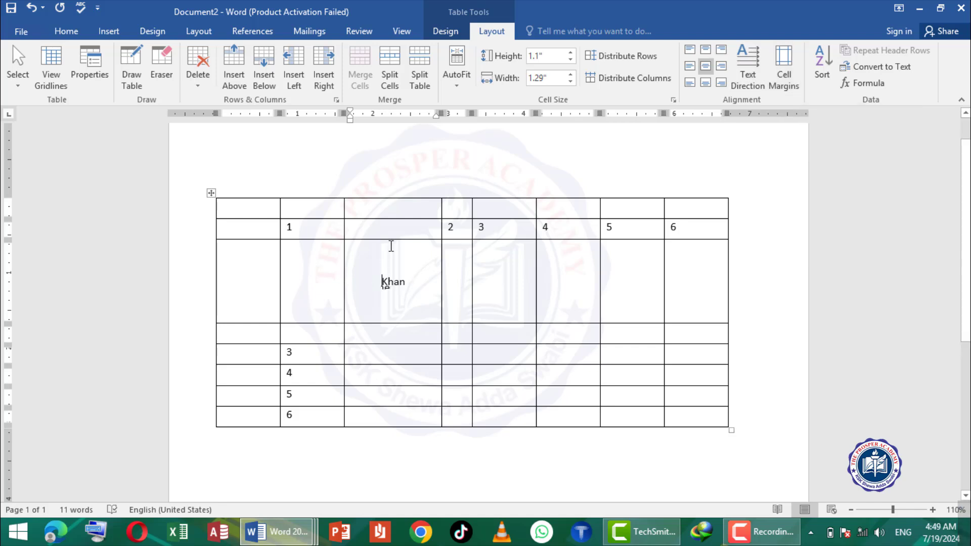
click(783, 66)
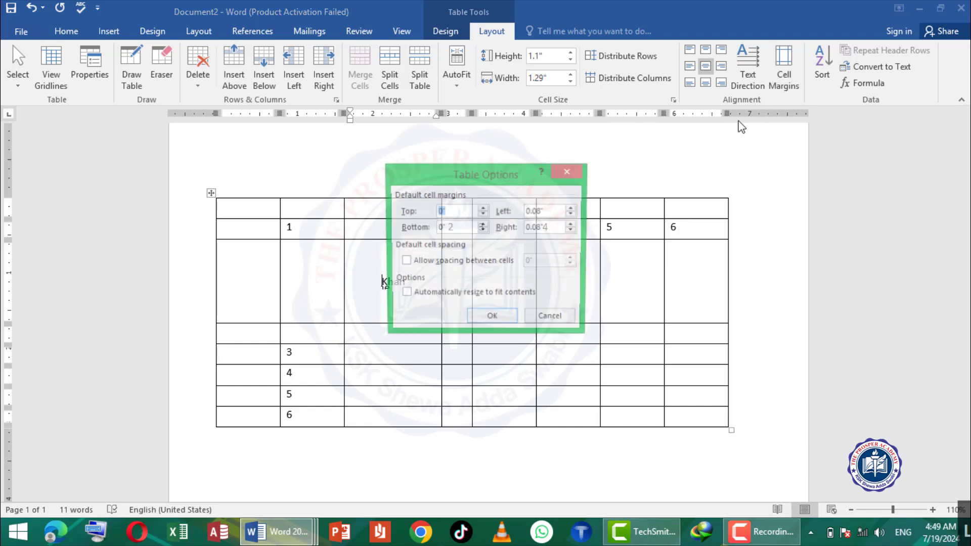
click(550, 319)
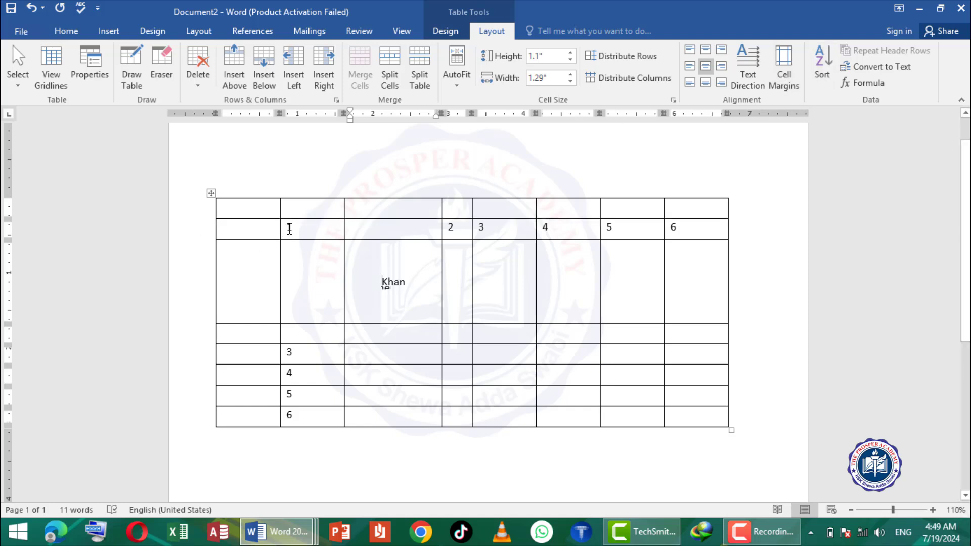
- Center the second column's cells from 1 down to 6 in both directions, and sort their rows by Column 2 in descending order
drag(289, 228, 299, 419)
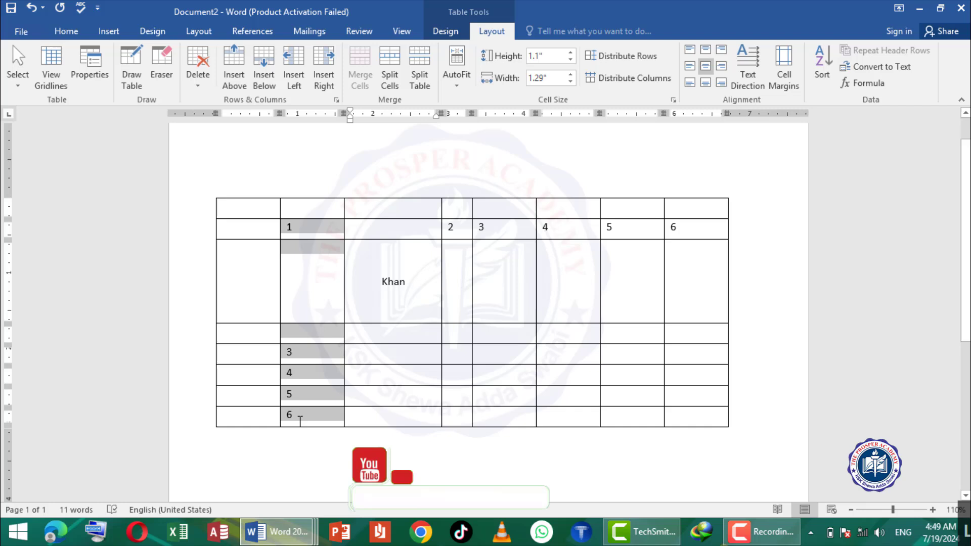
click(706, 66)
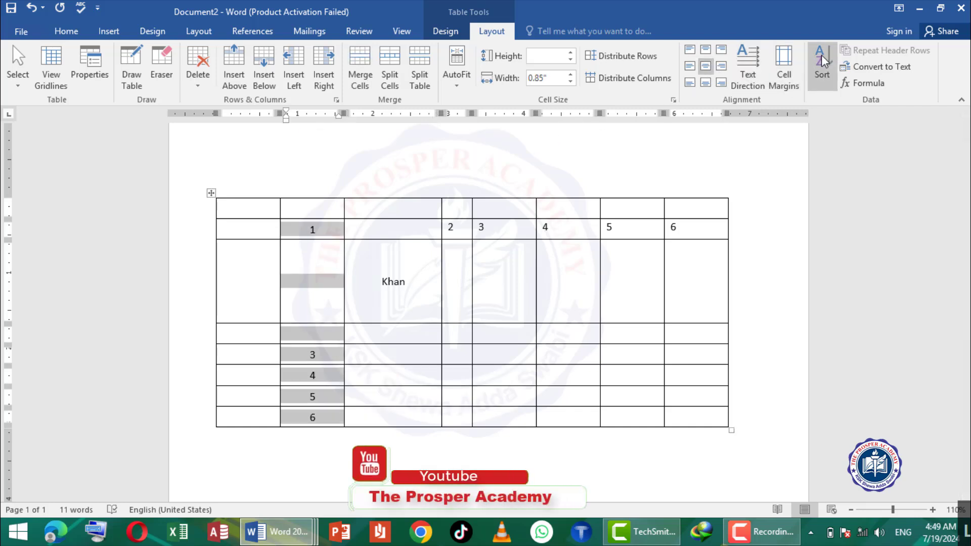
click(823, 63)
click(616, 188)
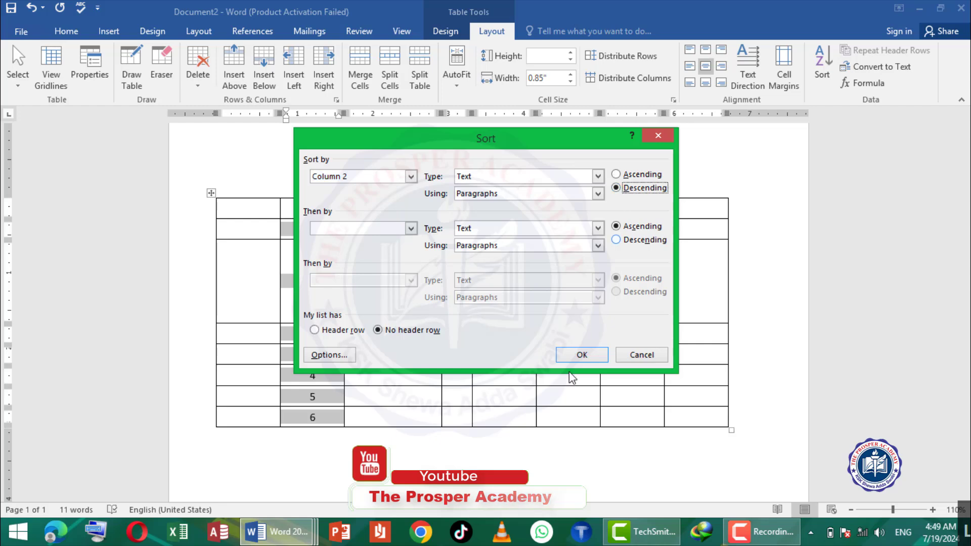
click(569, 356)
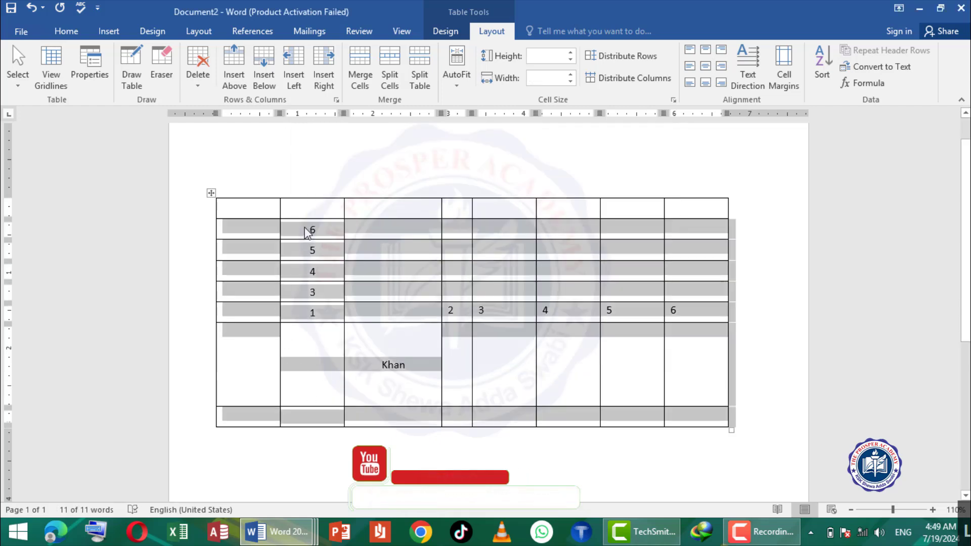
click(312, 266)
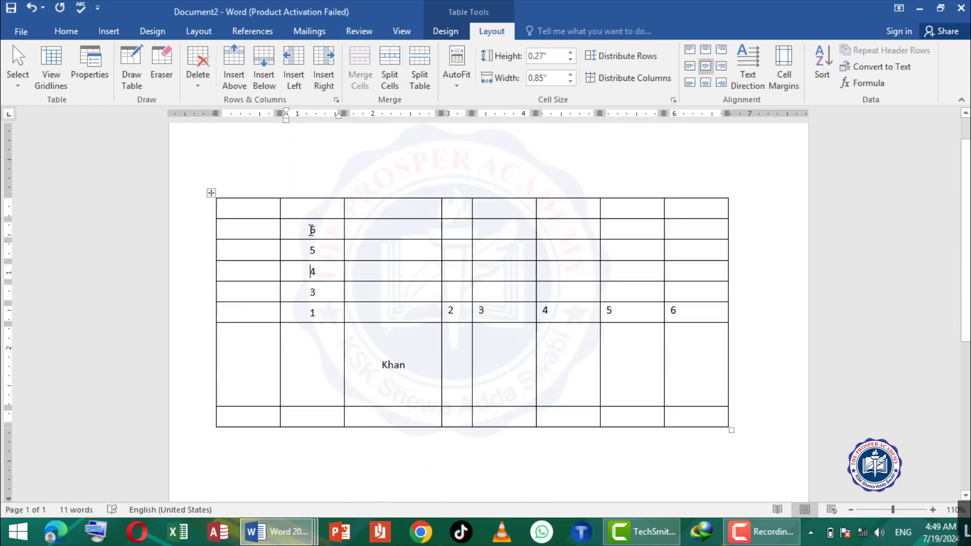
- Sort the five numbered rows by Column 2 as numbers in ascending order
drag(314, 230, 314, 315)
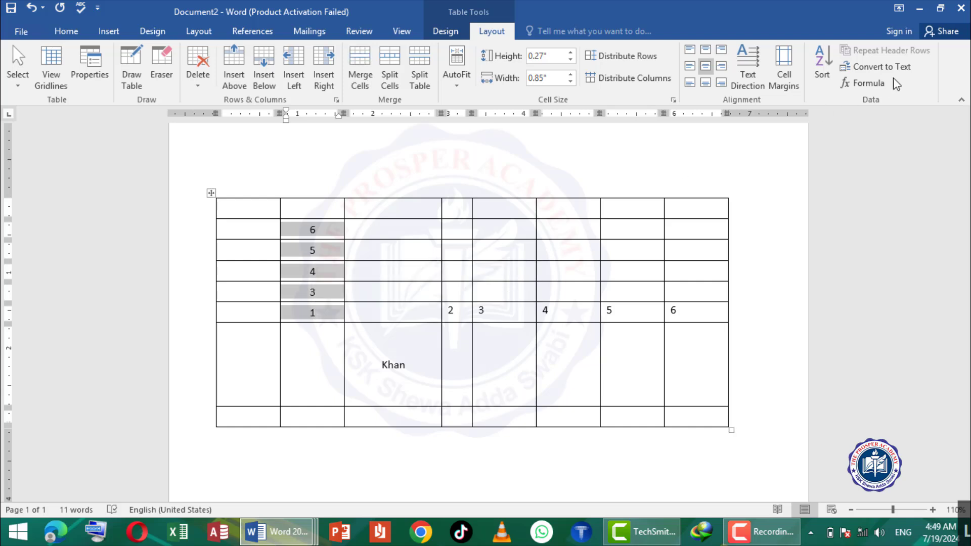
click(823, 63)
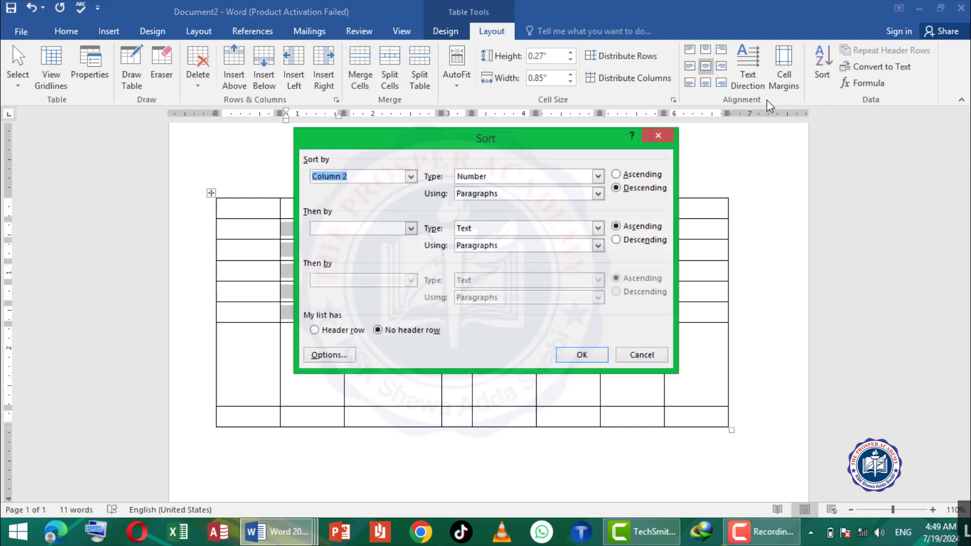
click(616, 175)
click(570, 354)
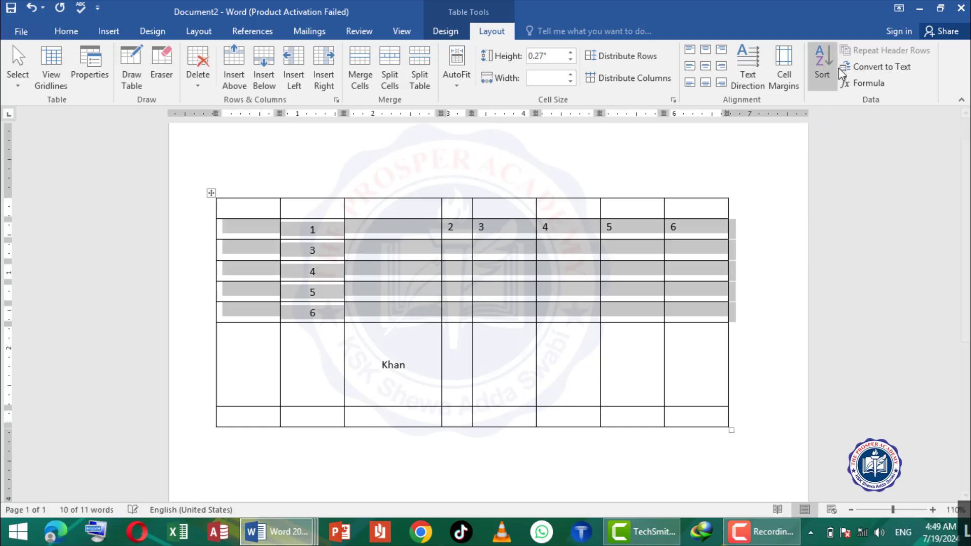
- Clear the whole document and insert a new table with three columns and one row
key(ctrl+a)
key(BackSpace)
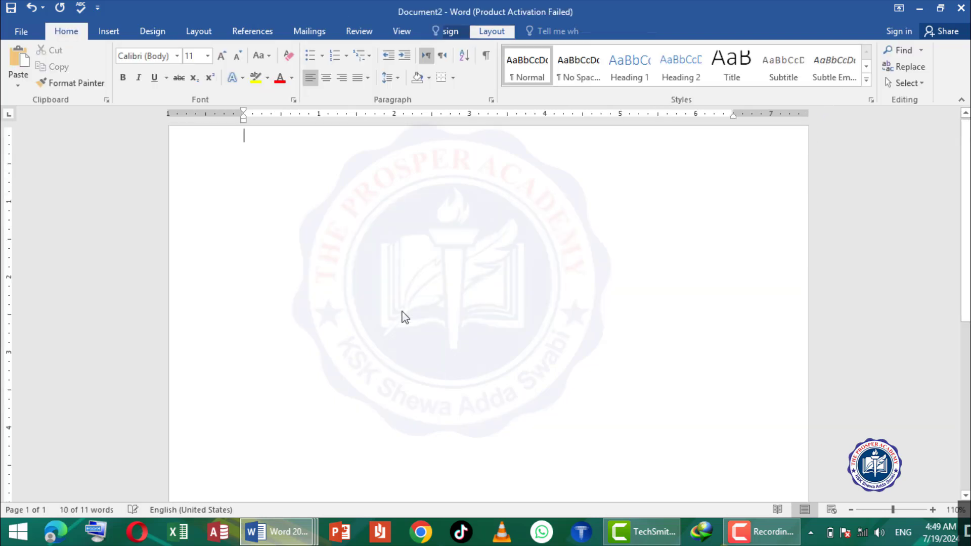
click(109, 31)
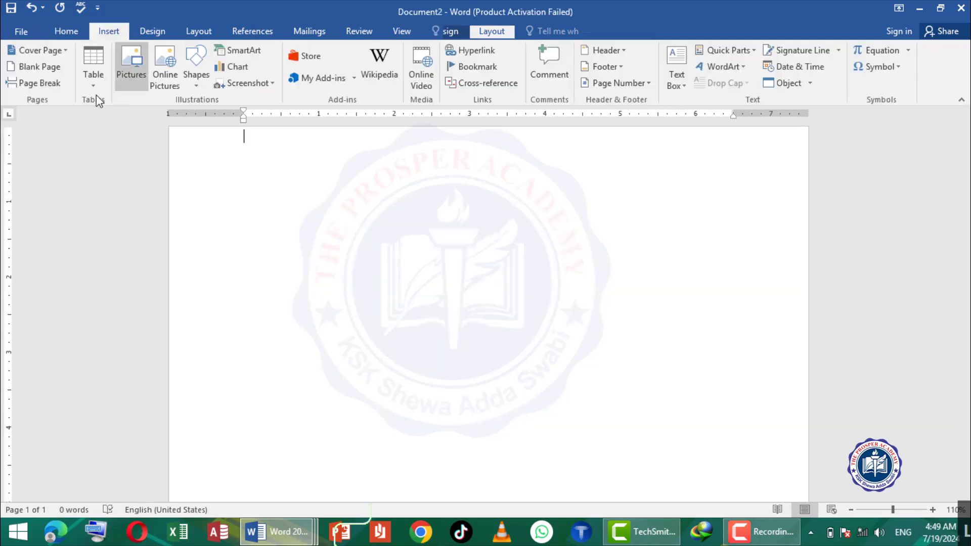
click(93, 71)
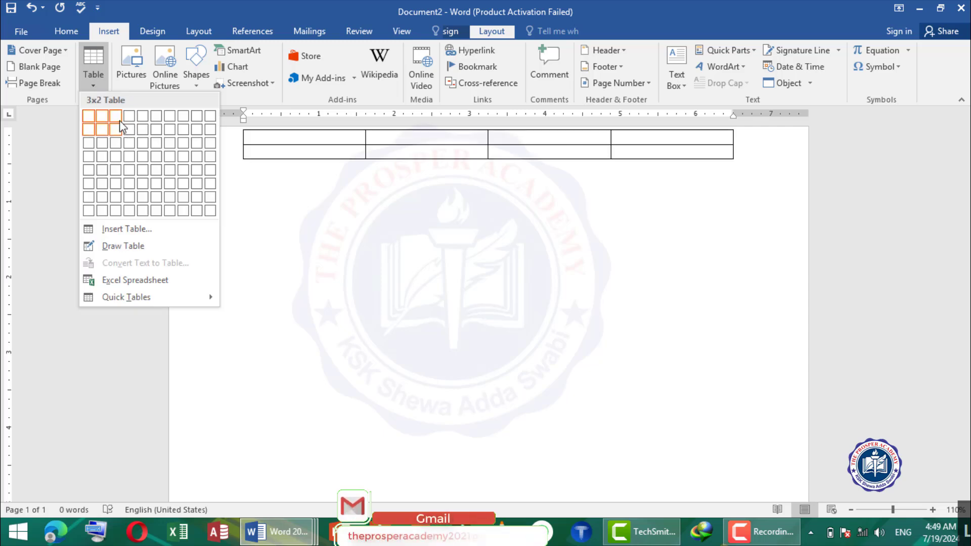
click(120, 120)
- Enter the column headings S no, Name and Father name in the table's first row
text(s)
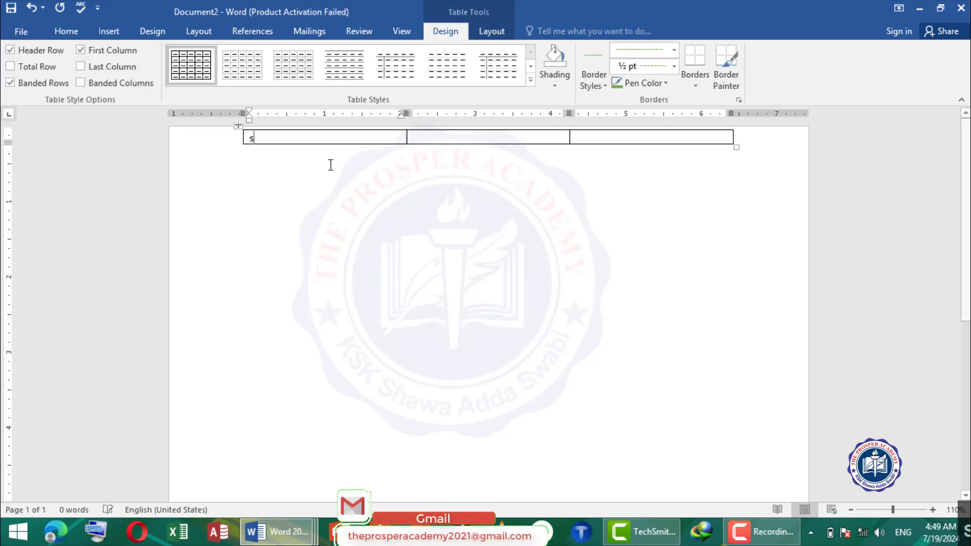
text( no)
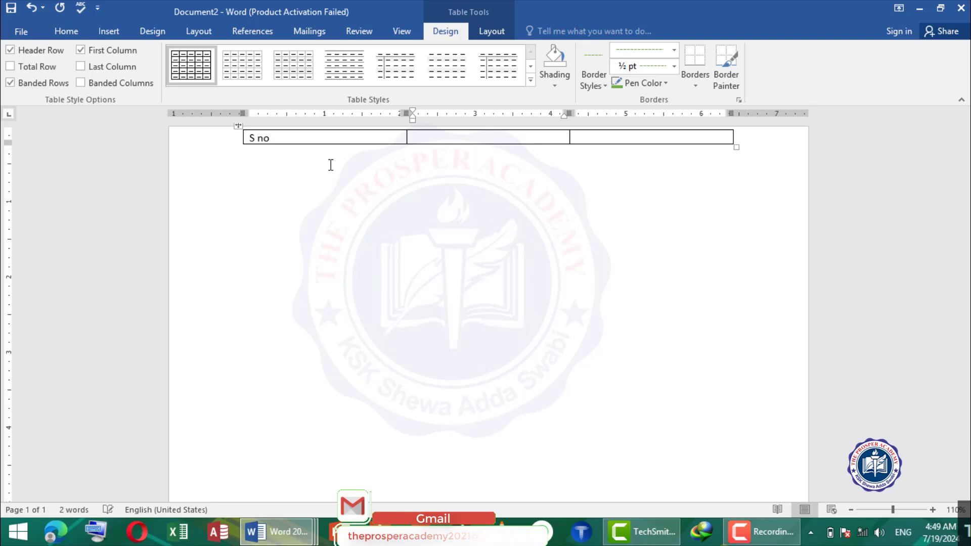
key(Tab)
text(Name)
key(Tab)
text(father nam)
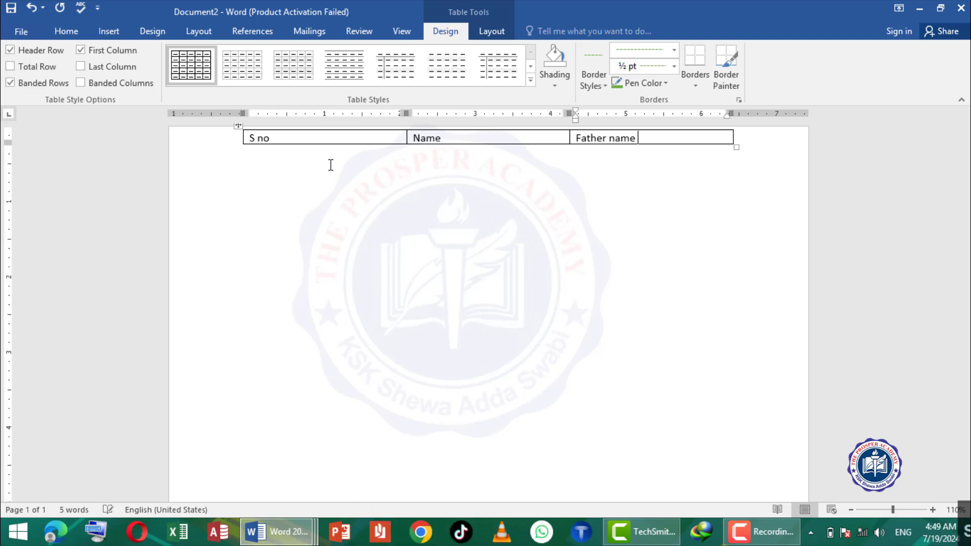
- Add eleven blank rows below the heading row
key(Tab)
key(Tab)
key(Tab)
key(Tab)
key(Tab)
key(Tab)
key(Tab)
key(Tab)
key(Tab)
key(Tab)
key(Tab)
key(Tab)
key(Tab)
key(Tab)
key(Tab)
key(Tab)
key(Tab)
key(Tab)
key(Tab)
key(Tab)
key(Tab)
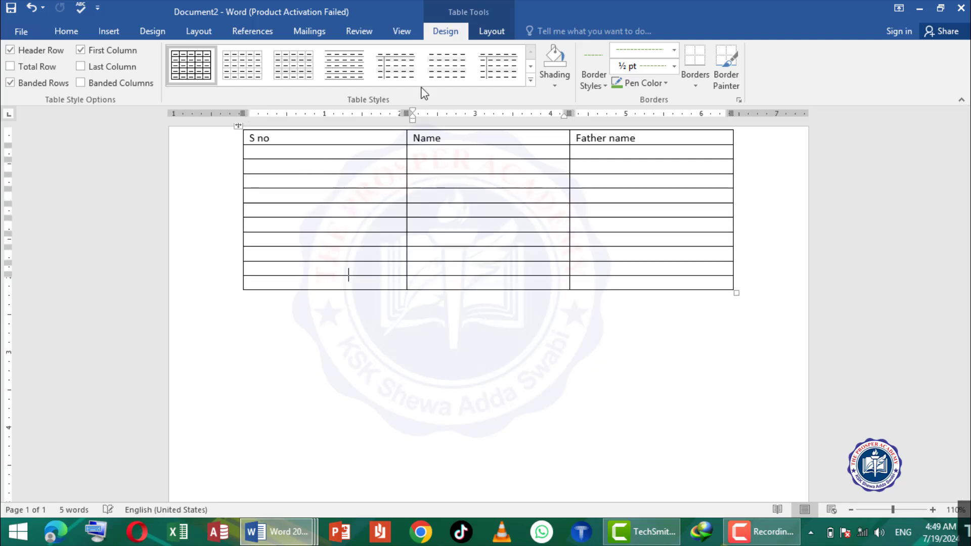
- Set the row with S no, Name and Father name as a header row that repeats on every page
click(486, 28)
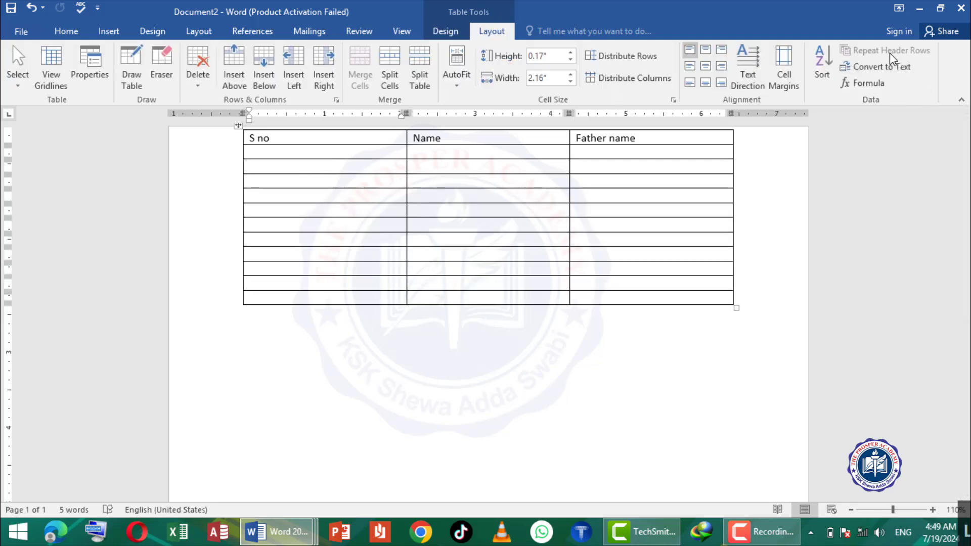
click(275, 138)
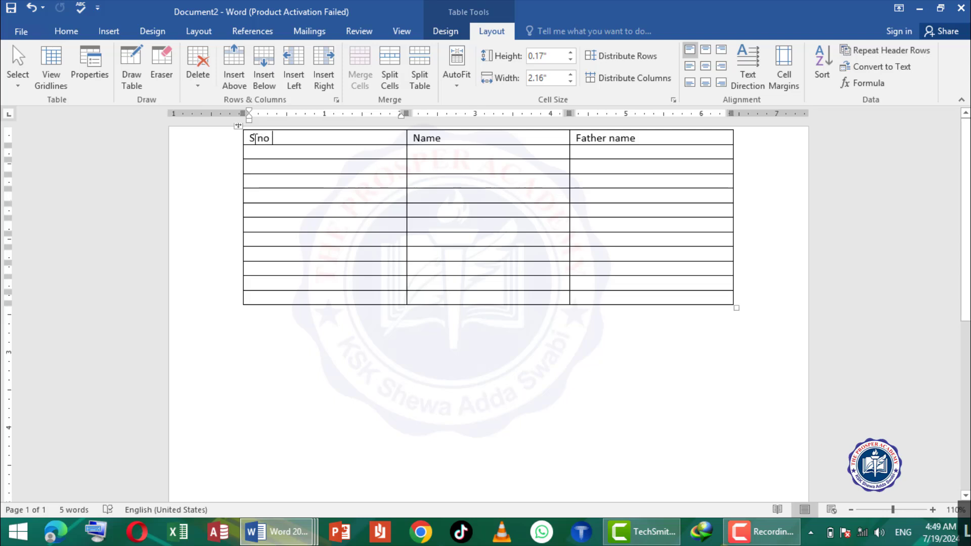
drag(251, 139, 638, 139)
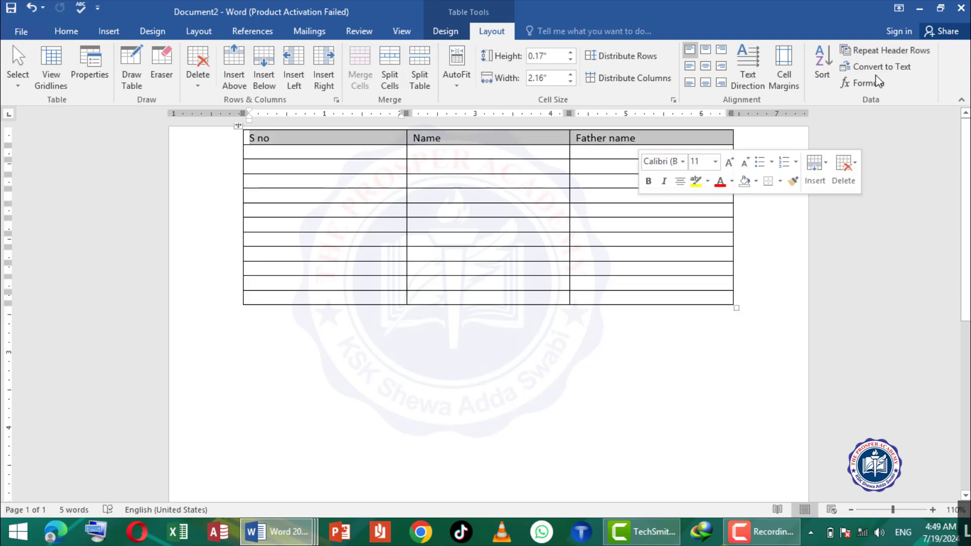
click(890, 49)
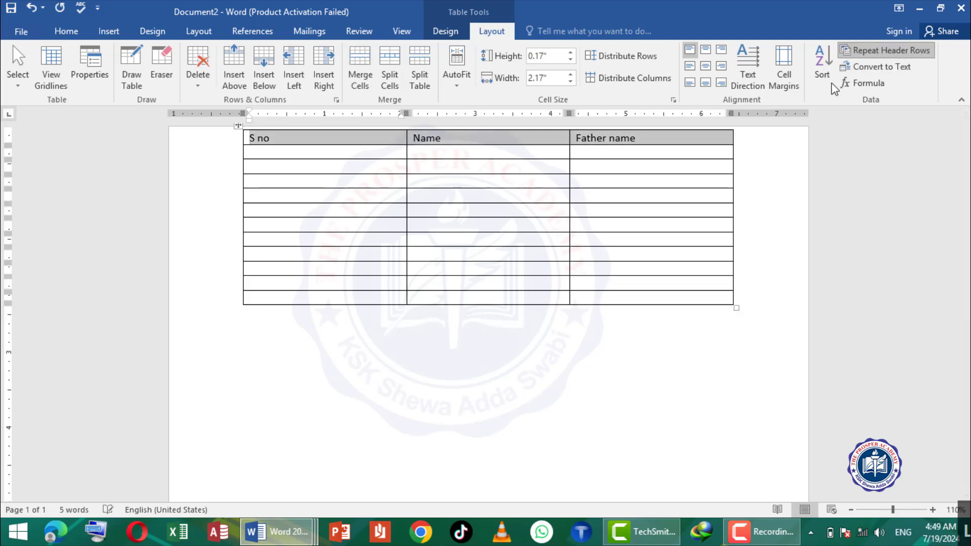
- Keep adding blank rows at the table's end until five of them lie on the second page
click(617, 302)
key(Tab)
key(Tab)
key(Tab)
key(Tab)
key(Tab)
key(Tab)
key(Tab)
key(Tab)
key(Tab)
key(Tab)
key(Tab)
key(Tab)
key(Tab)
key(Tab)
key(Tab)
key(Tab)
key(Tab)
key(Tab)
key(Tab)
key(Tab)
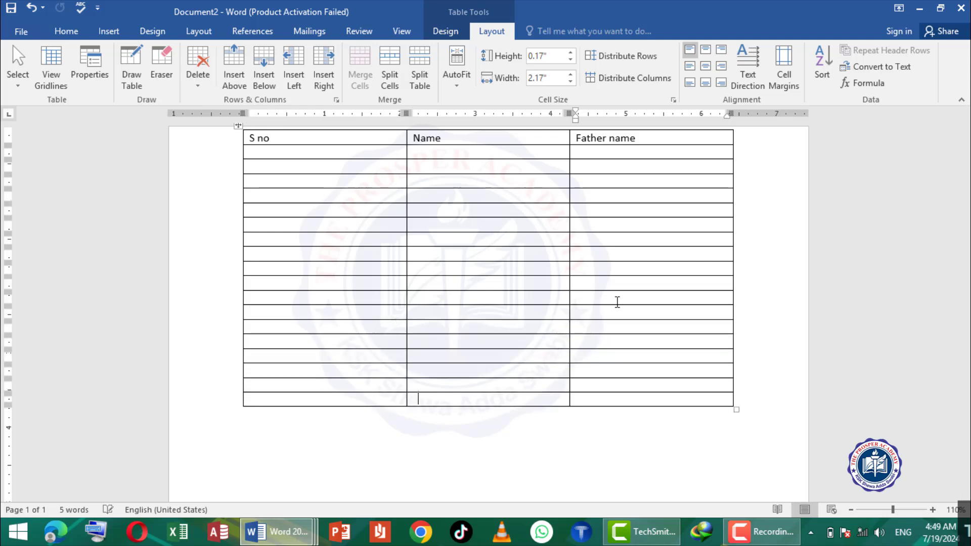
key(Tab)
key(Tab)
key(Tab)
key(Tab)
key(Tab)
key(Tab)
key(Tab)
key(Tab)
key(Tab)
key(Tab)
key(Tab)
key(Tab)
key(Tab)
key(Tab)
key(Tab)
key(Tab)
key(Tab)
key(Tab)
key(Tab)
key(Tab)
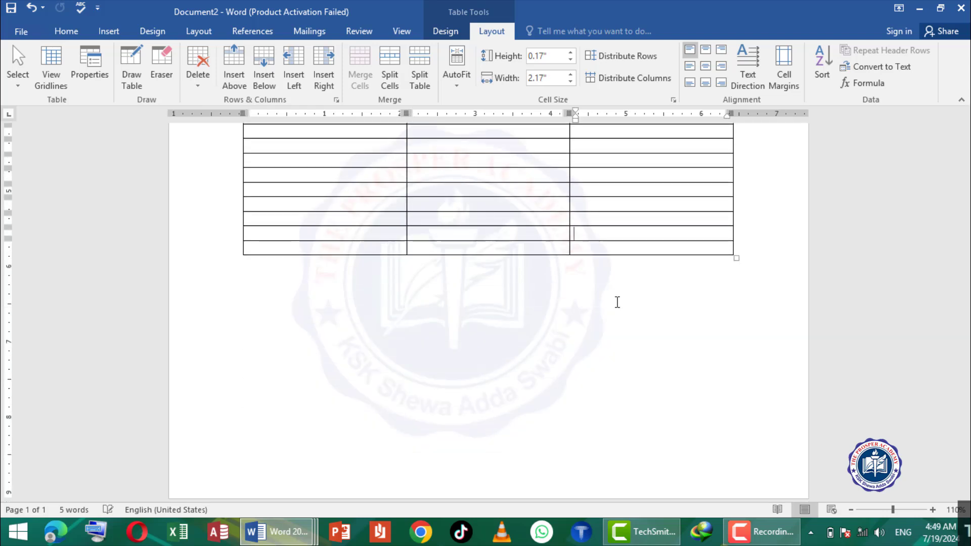
key(Tab)
key(Tab)
key(Tab)
key(Tab)
key(Tab)
key(Tab)
key(Tab)
key(Tab)
key(Tab)
key(Tab)
key(Tab)
key(Tab)
key(Tab)
key(Tab)
key(Tab)
key(Tab)
key(Tab)
key(Tab)
key(Tab)
key(Tab)
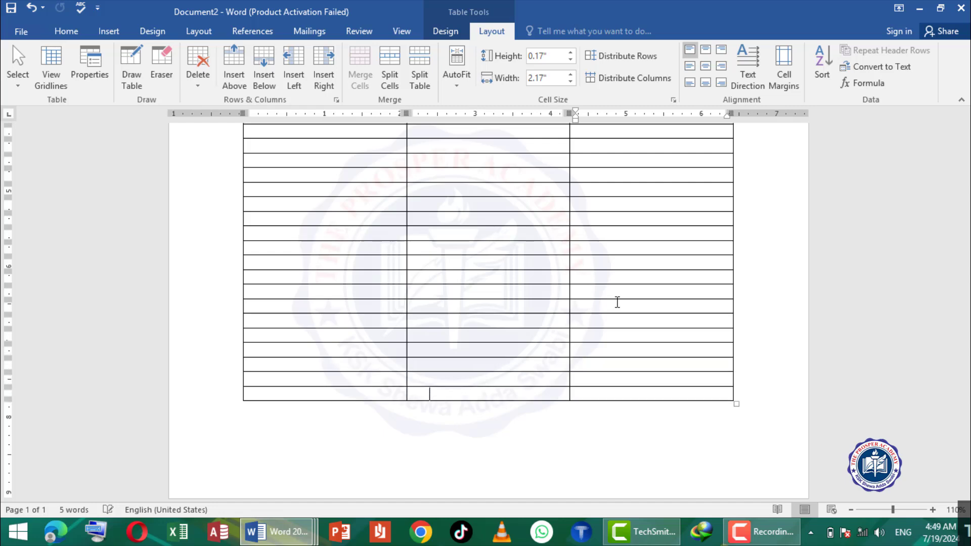
key(Tab)
key(Tab)
key(Tab)
key(Tab)
key(Tab)
key(Tab)
key(Tab)
key(Tab)
key(Tab)
key(Tab)
key(Tab)
key(Tab)
key(Tab)
key(Tab)
key(Tab)
key(Tab)
key(Tab)
key(Tab)
key(Tab)
key(Tab)
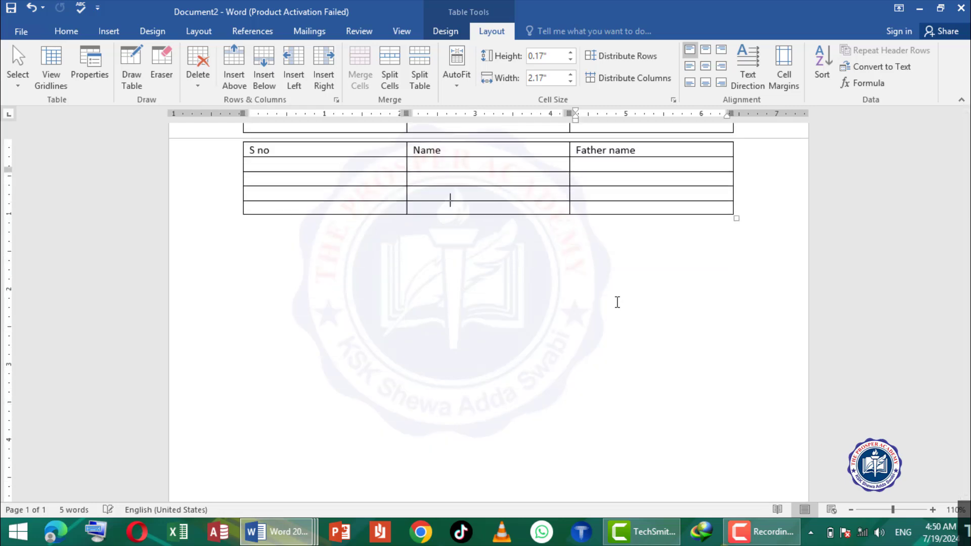
key(Tab)
key(Tab)
key(Tab)
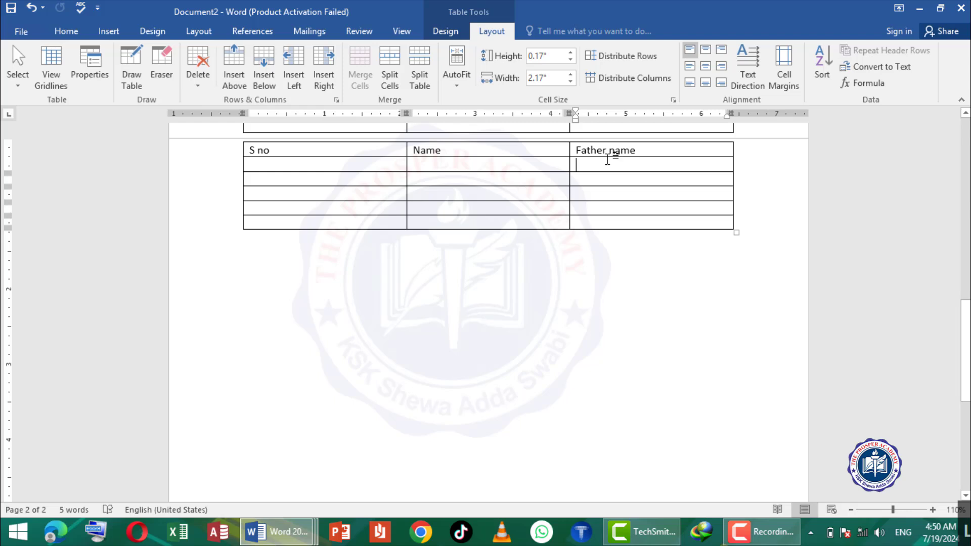
- Shorten the third heading on the first page to Father n, and check the repeated header on the second page
drag(966, 354, 965, 162)
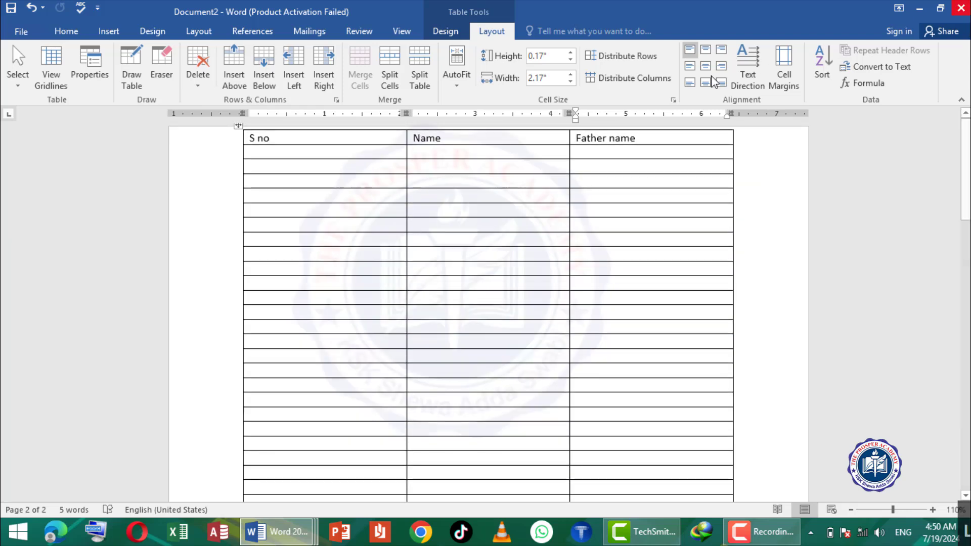
drag(644, 140, 609, 138)
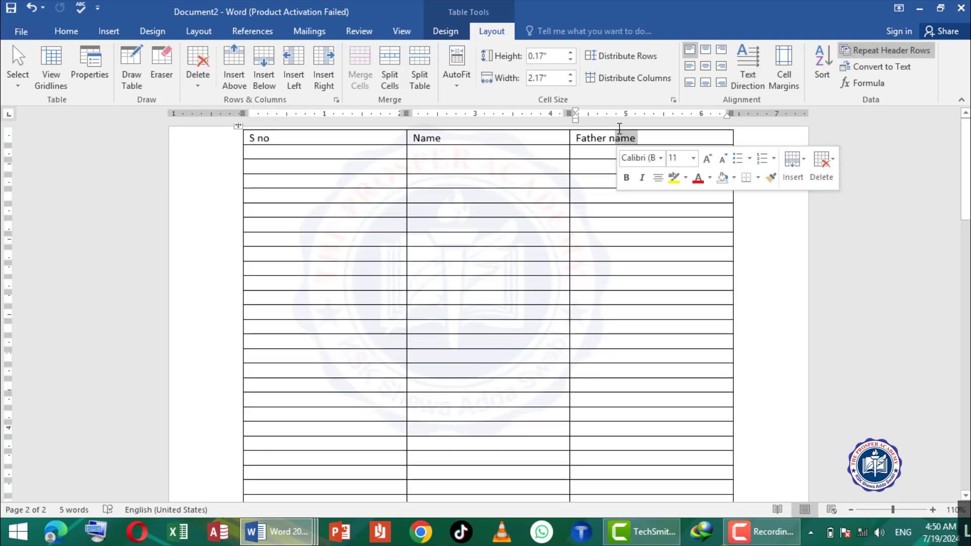
text(n)
scroll(629, 416, down, 10)
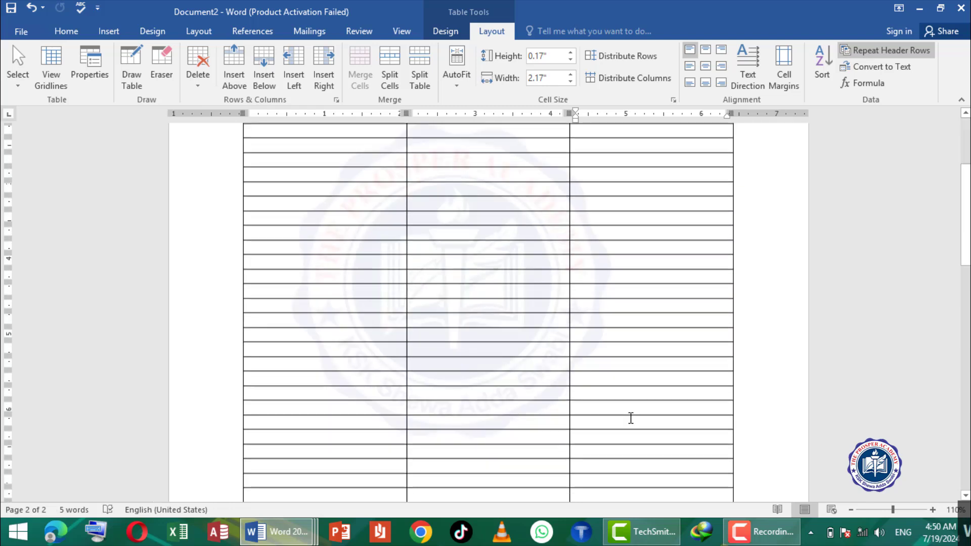
scroll(627, 414, up, 3)
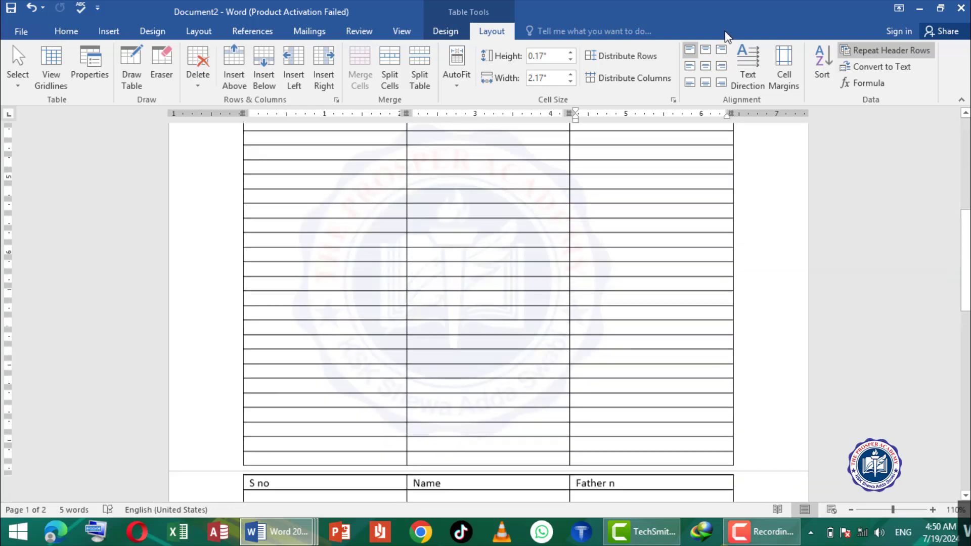
scroll(723, 43, up, 1)
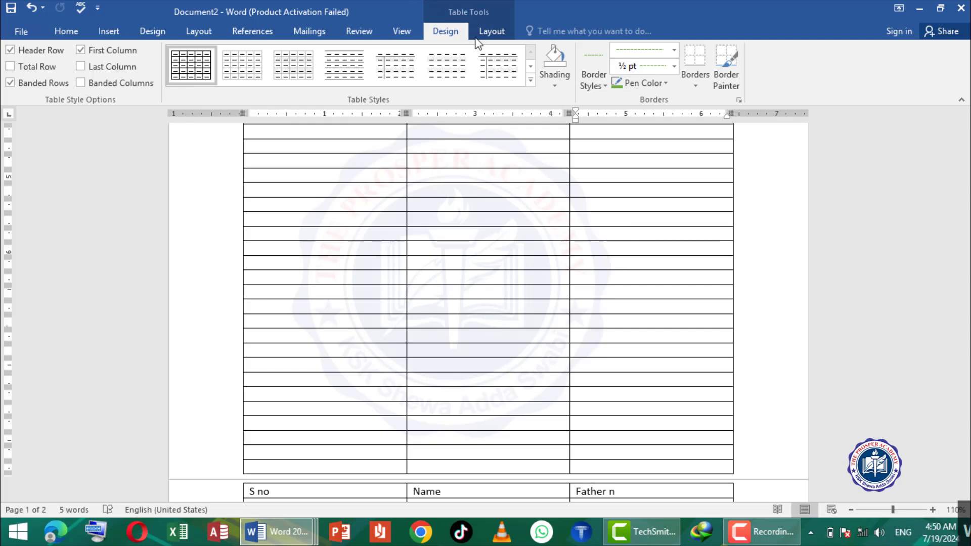
scroll(862, 226, up, 5)
- Convert the table's heading row with S no, Name and Father n to plain text separated by tabs
click(492, 32)
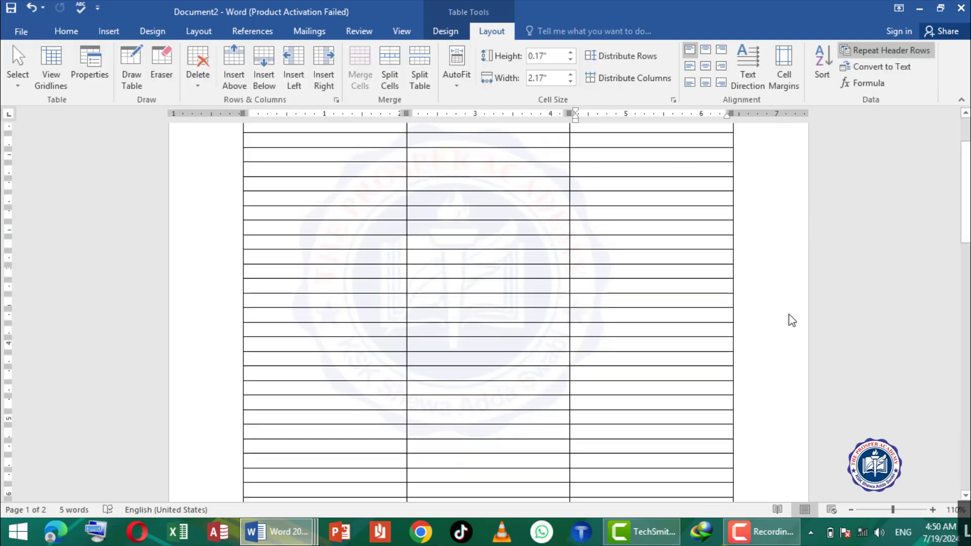
scroll(651, 201, up, 2)
scroll(650, 201, up, 1)
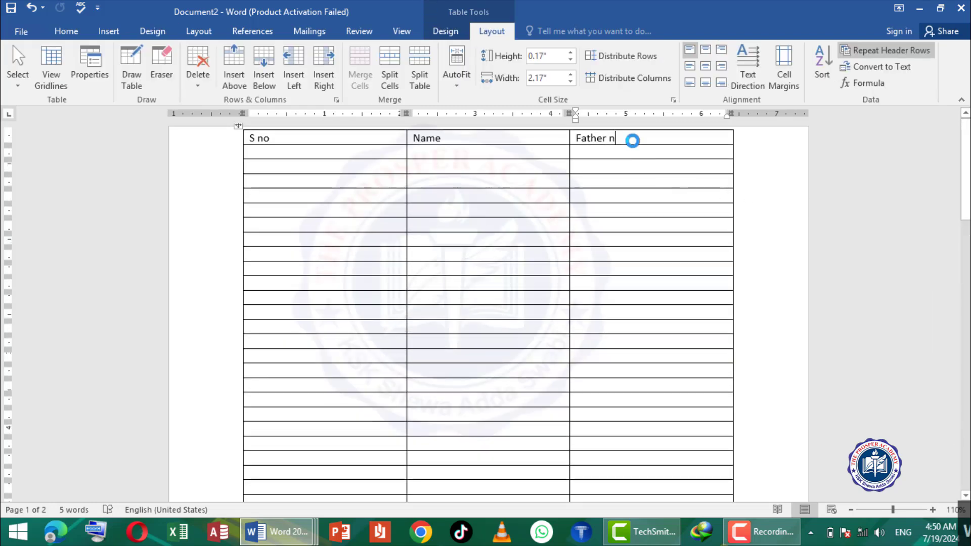
drag(632, 141, 253, 117)
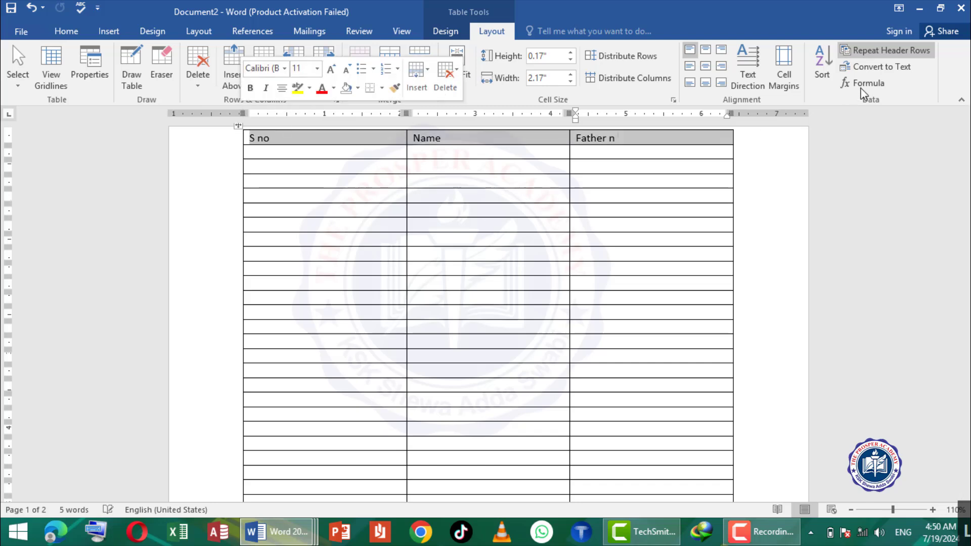
click(880, 66)
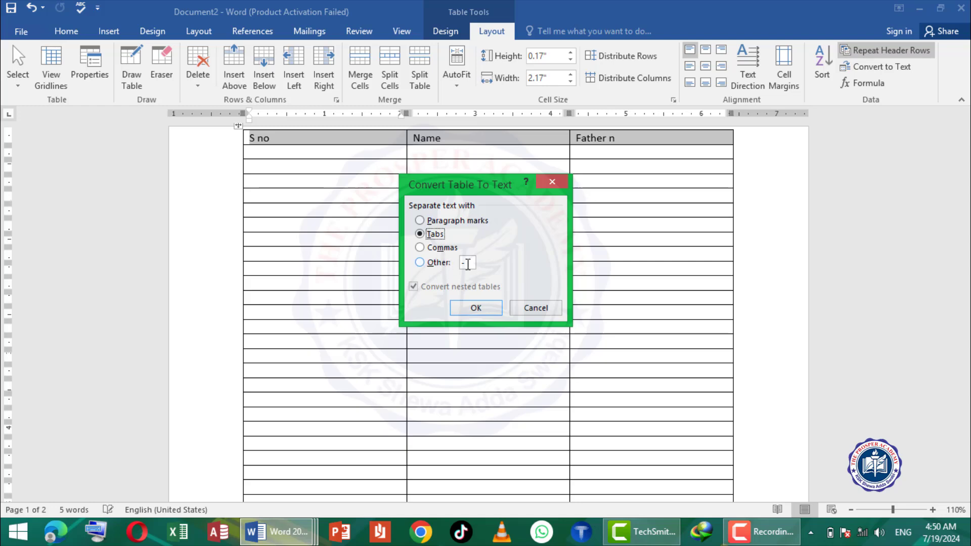
click(475, 308)
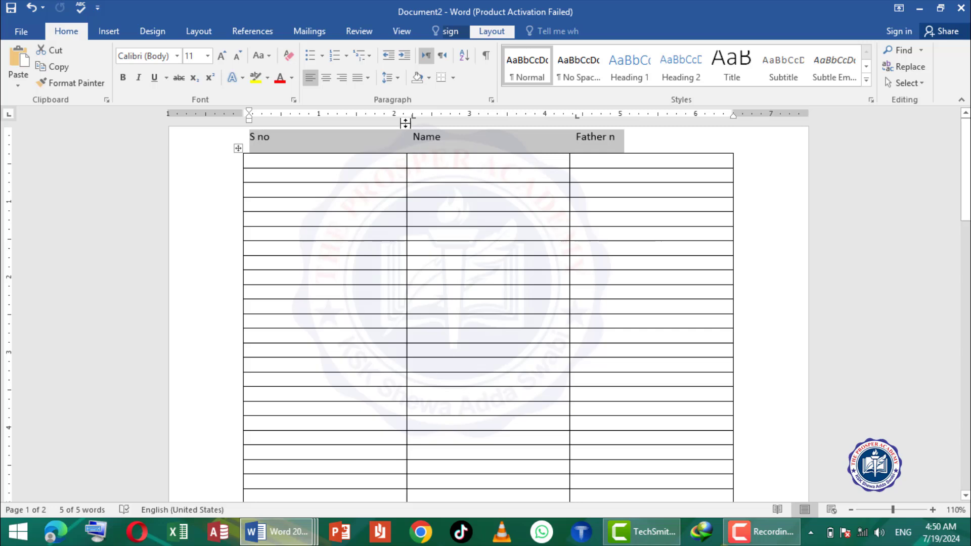
- Convert the tab-separated heading text back into a three-column table row with fixed, automatic column width
click(109, 31)
click(93, 78)
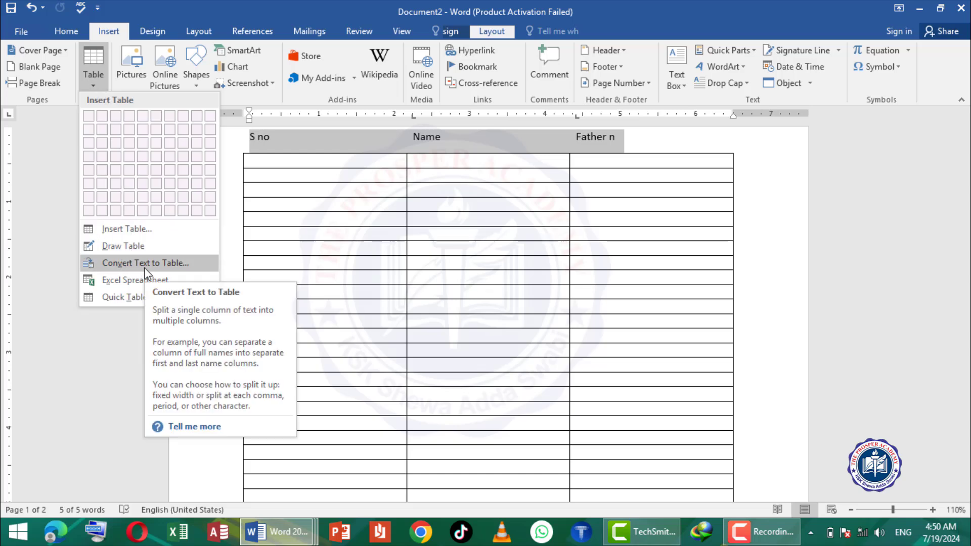
click(129, 263)
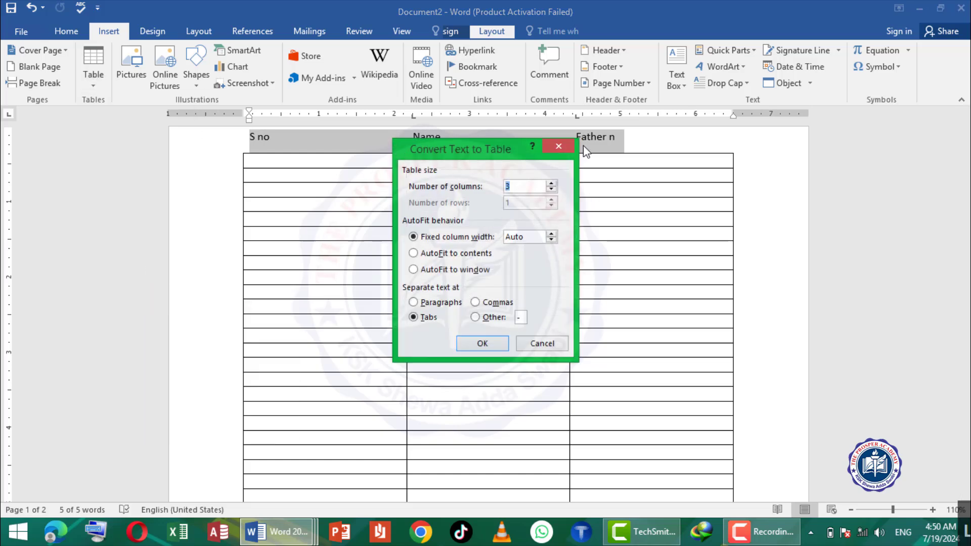
click(481, 342)
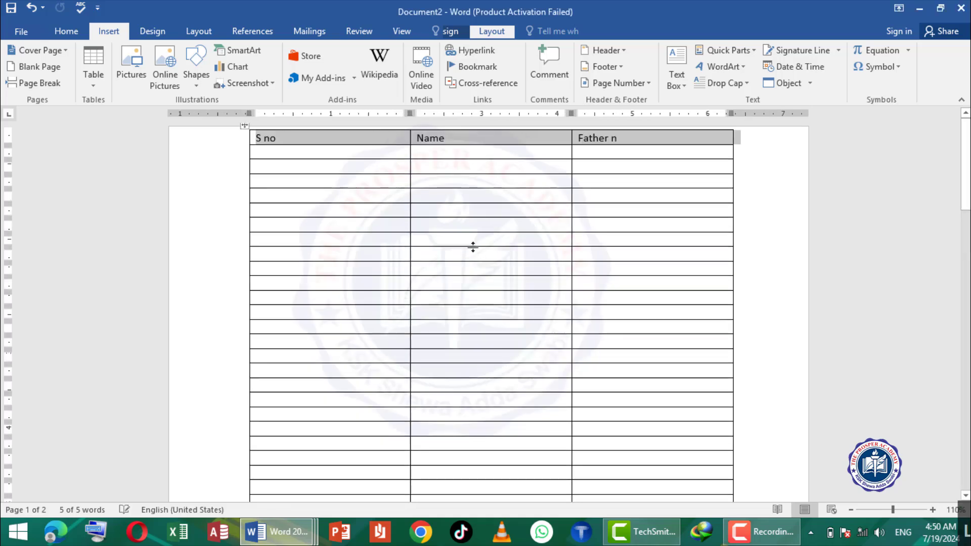
click(427, 207)
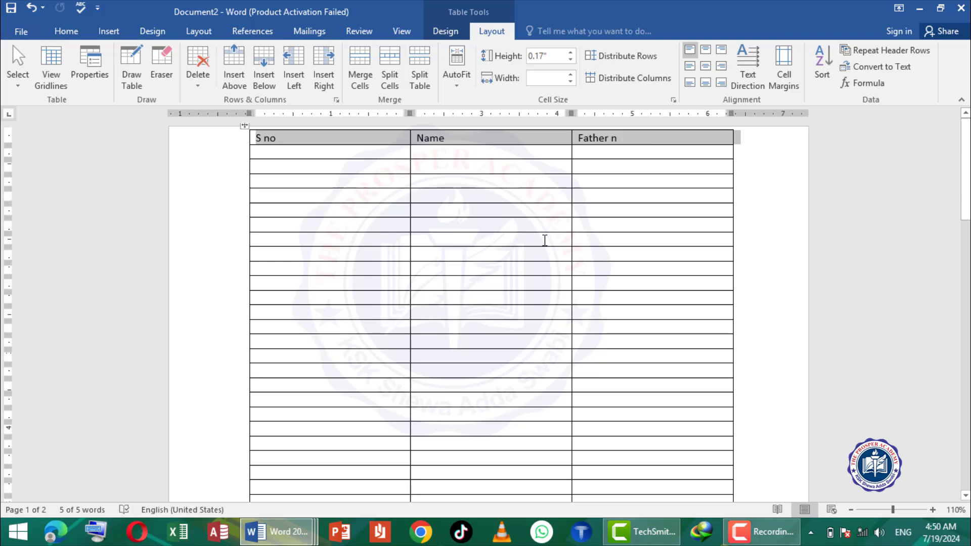
- Enter 34, 56 and 78 down the Father n column and add the formula =SUM(ABOVE) in the cell beneath them
click(606, 229)
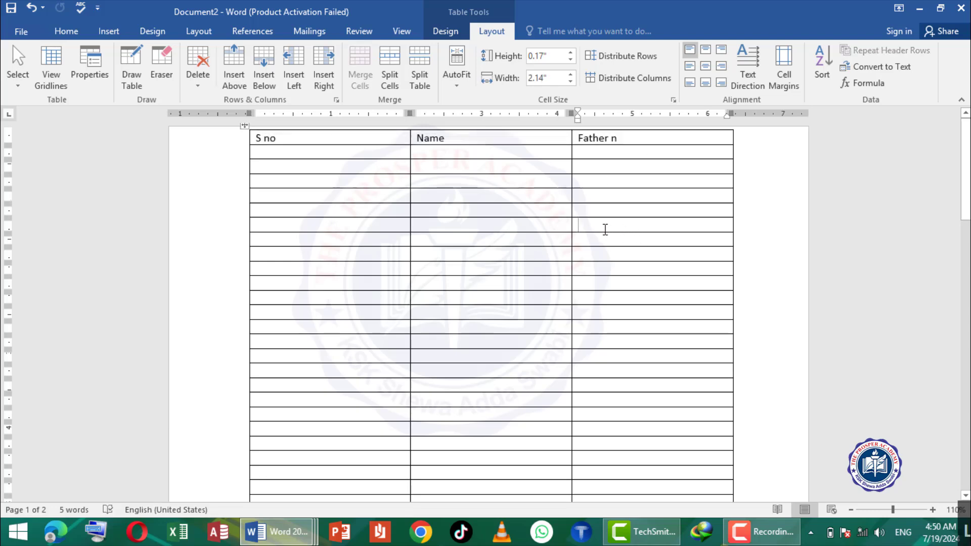
text(34)
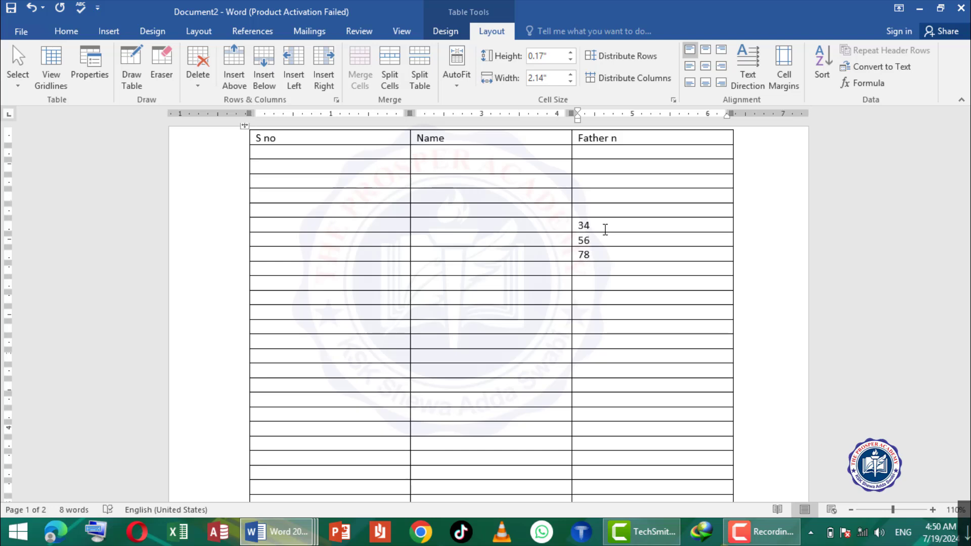
click(864, 68)
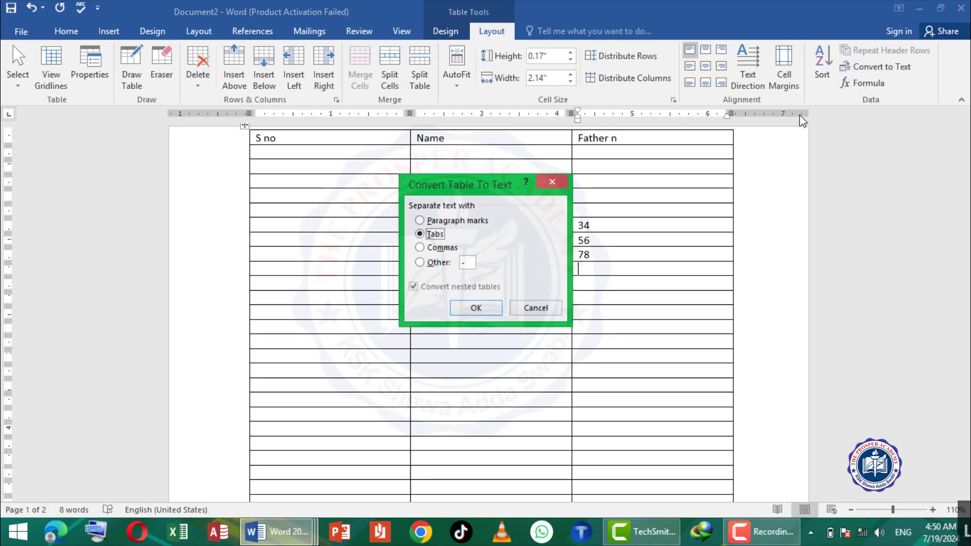
click(553, 181)
click(862, 83)
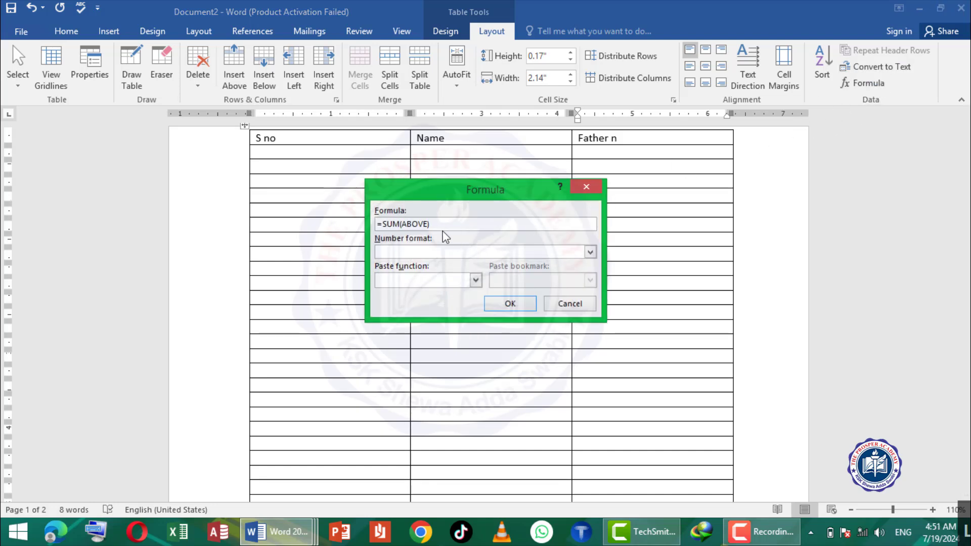
click(508, 302)
double_click(602, 268)
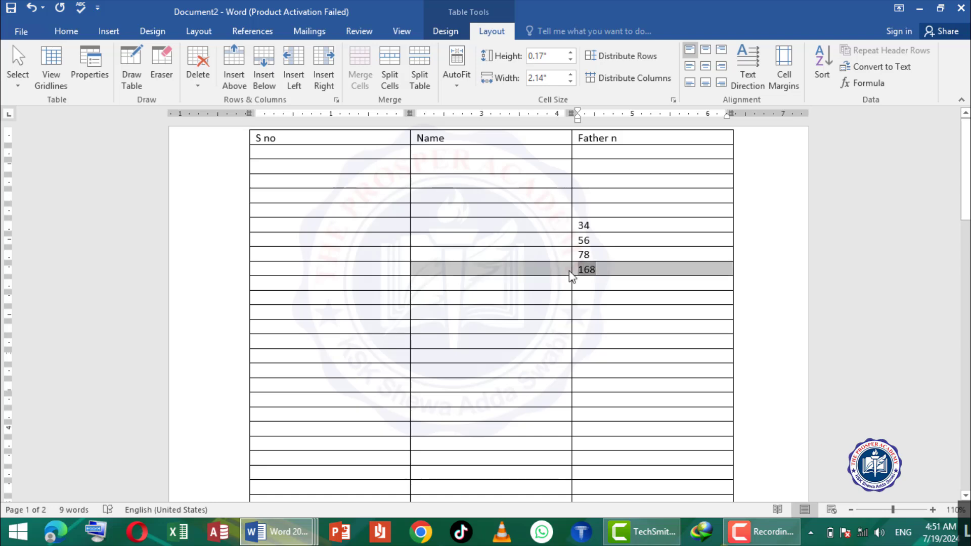
click(584, 301)
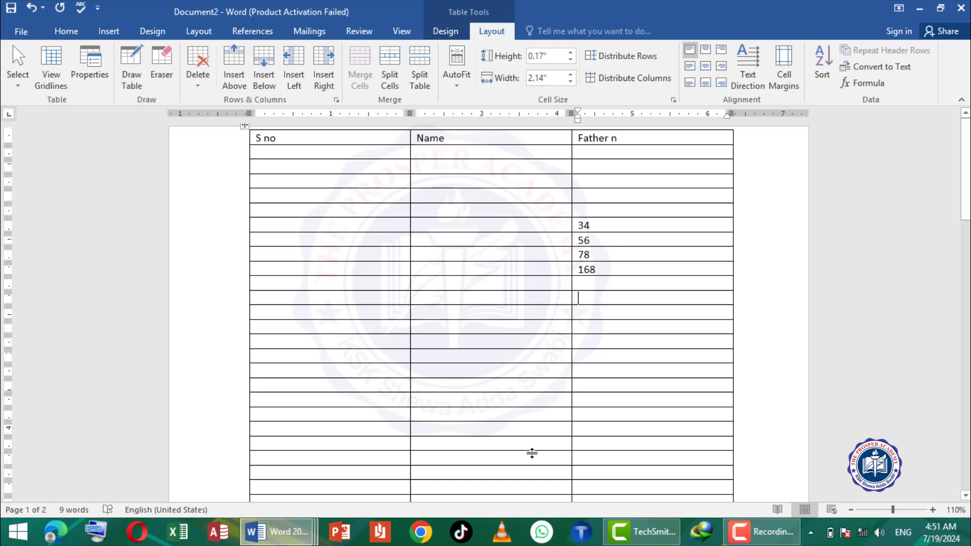
- Delete the document's entire contents and insert an Excel spreadsheet as a table, dismissing the activation wizard
key(ctrl+a)
key(Delete)
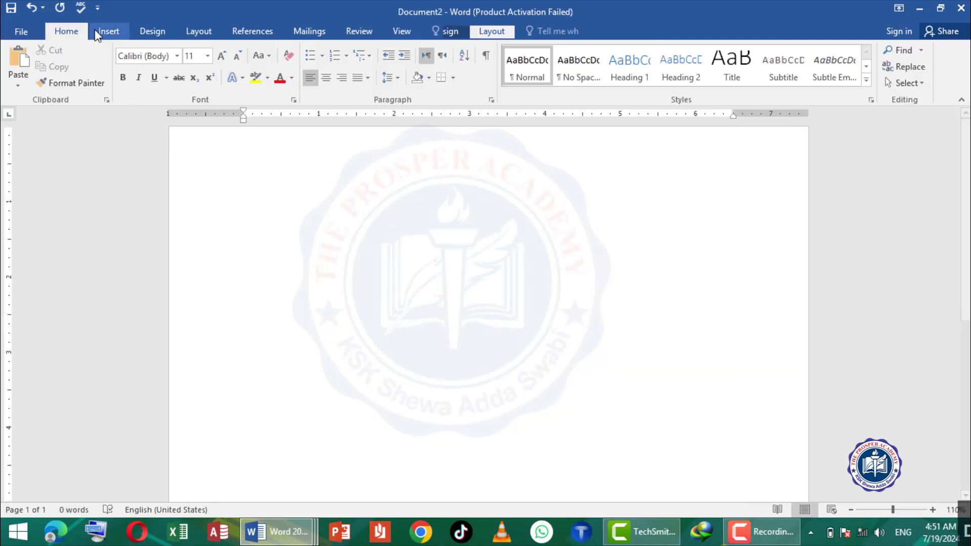
click(102, 32)
click(100, 78)
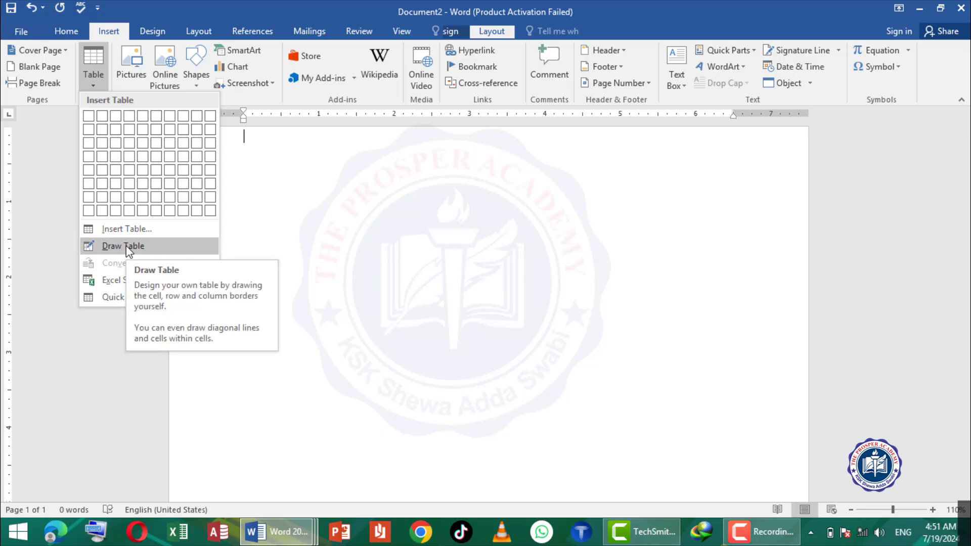
click(118, 281)
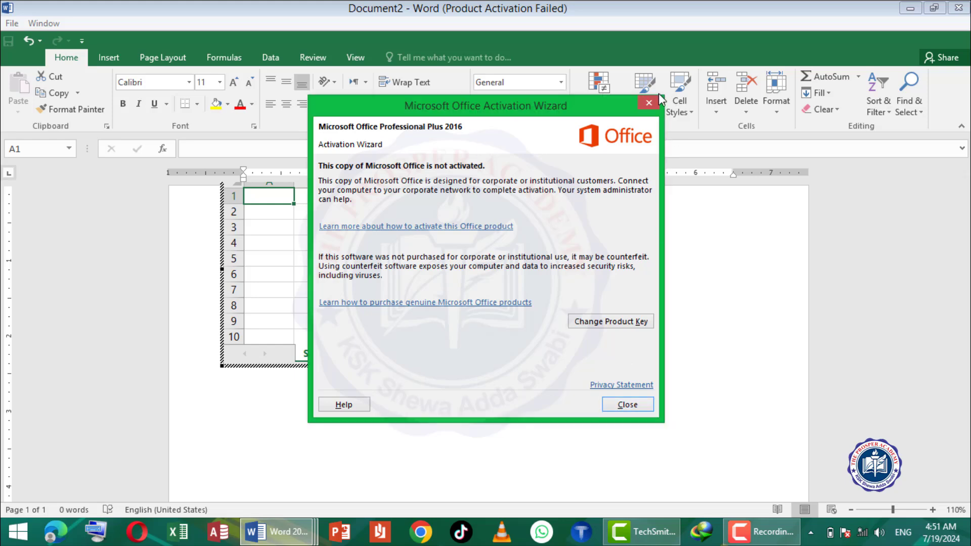
click(648, 104)
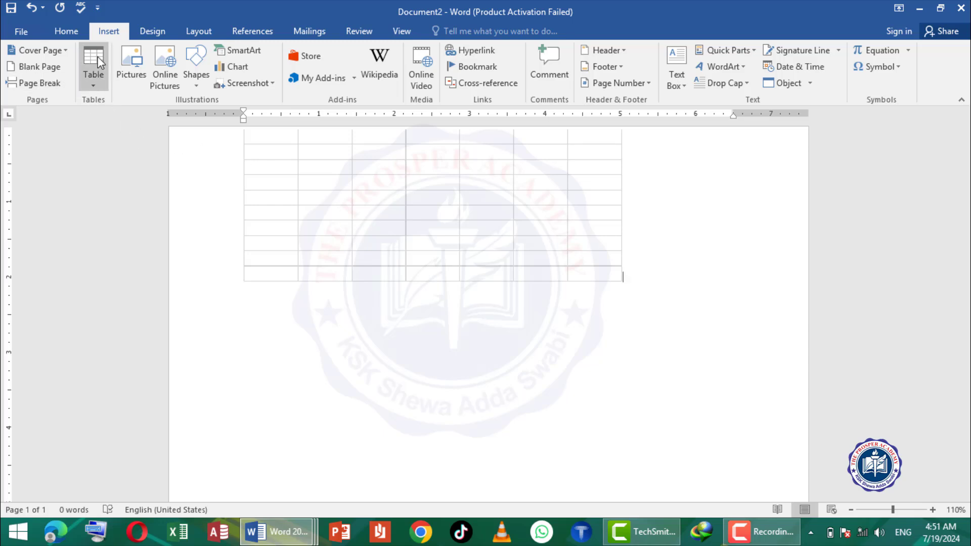
- Insert the built-in Calendar 2 quick table below the spreadsheet
click(94, 89)
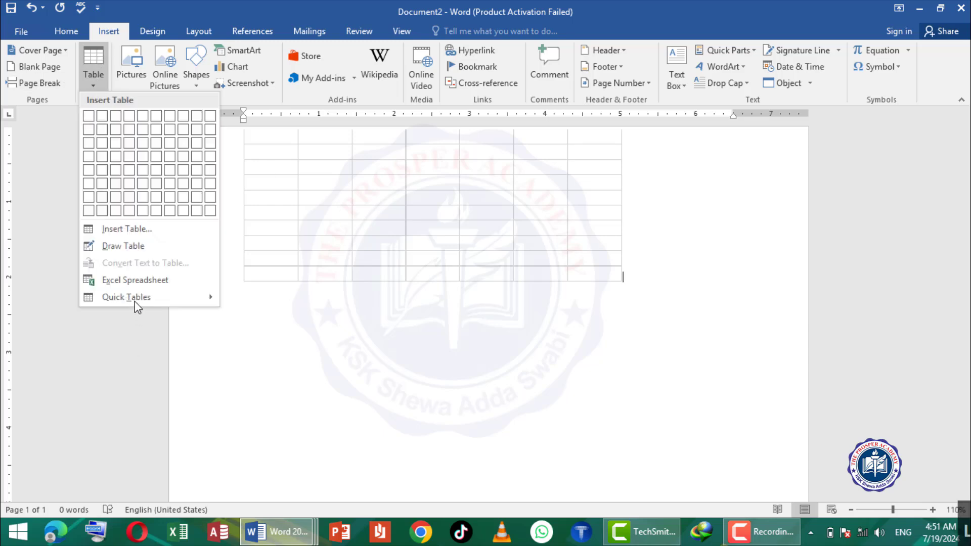
mouse_move(148, 296)
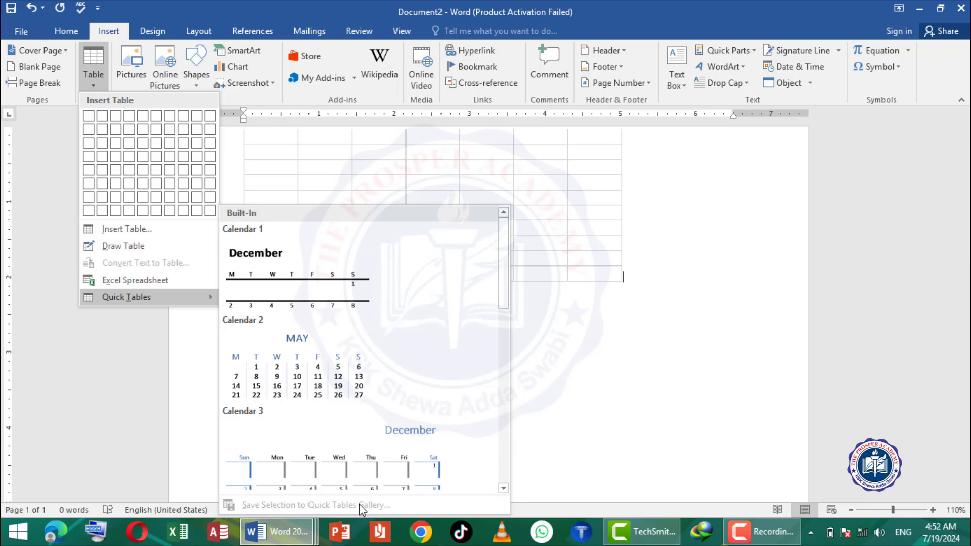
click(312, 384)
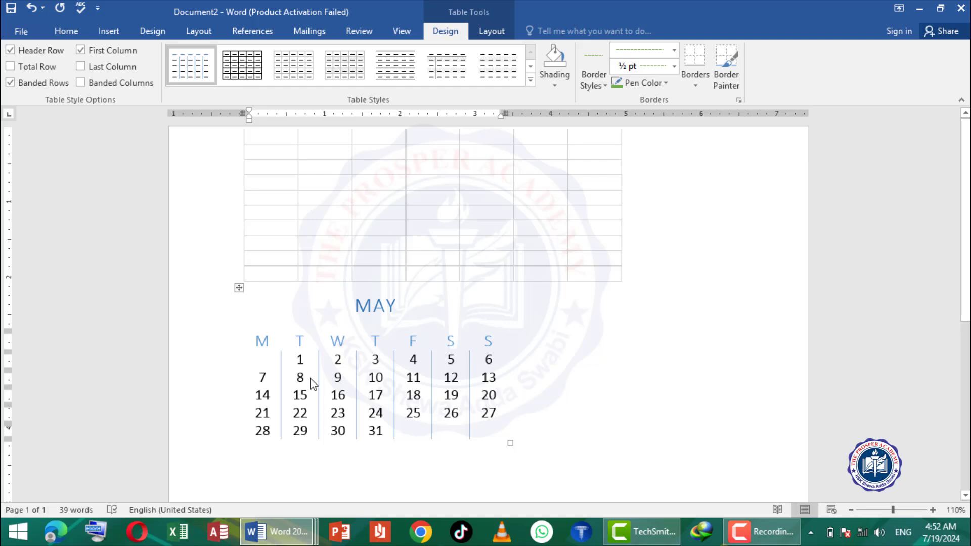
click(488, 32)
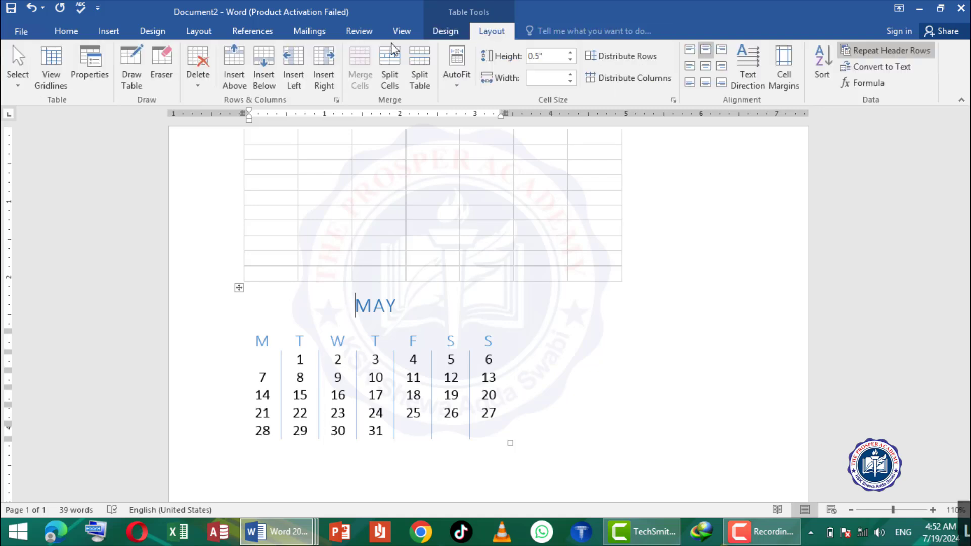
click(109, 33)
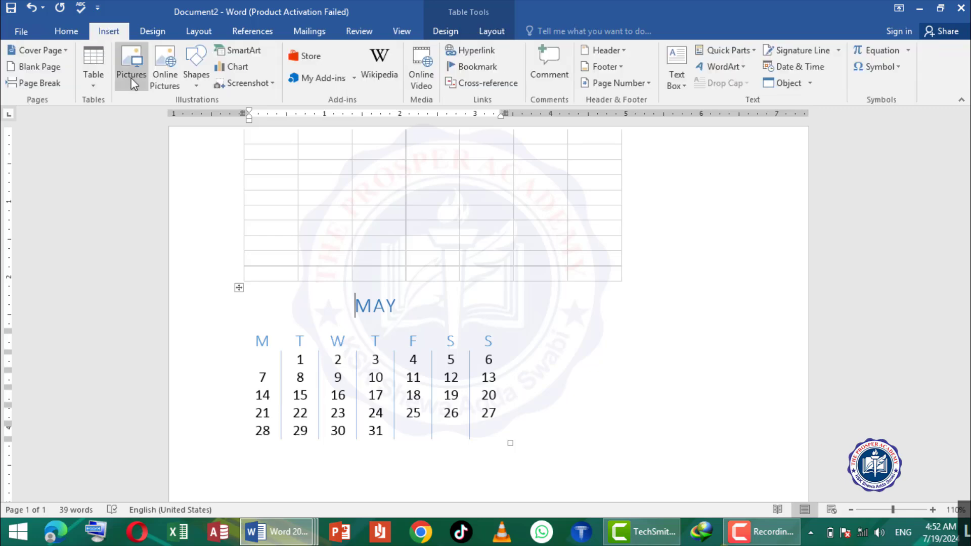
- Minimize both open Word documents to reach the desktop
click(919, 11)
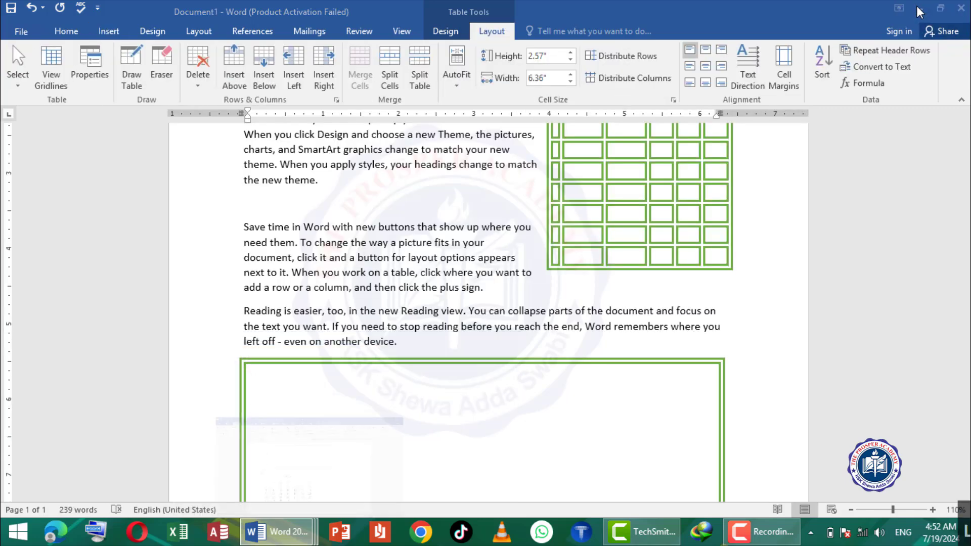
click(919, 10)
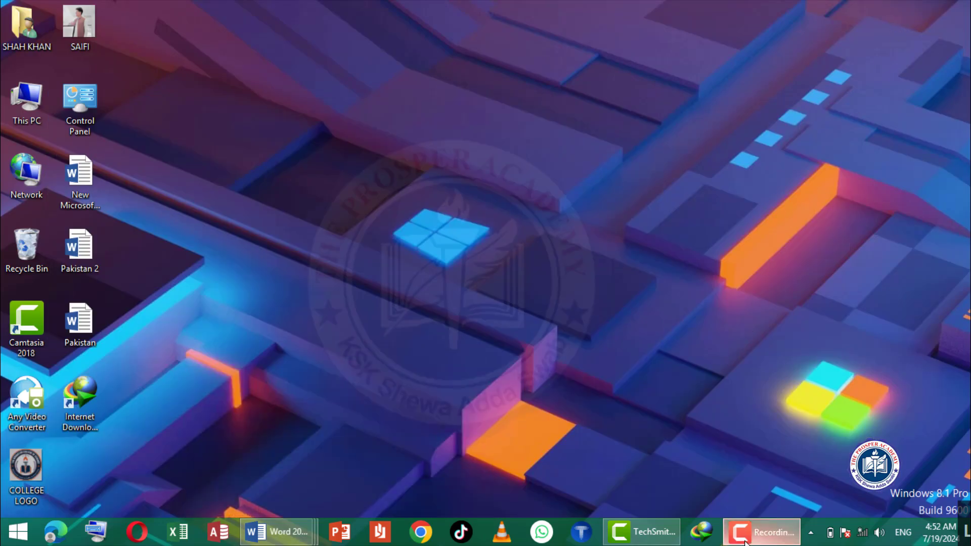
click(761, 532)
click(948, 469)
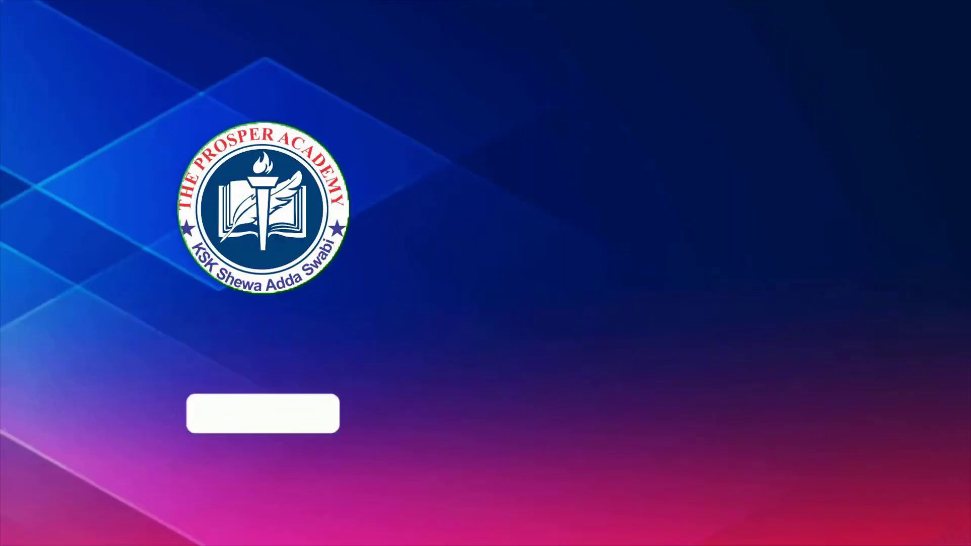